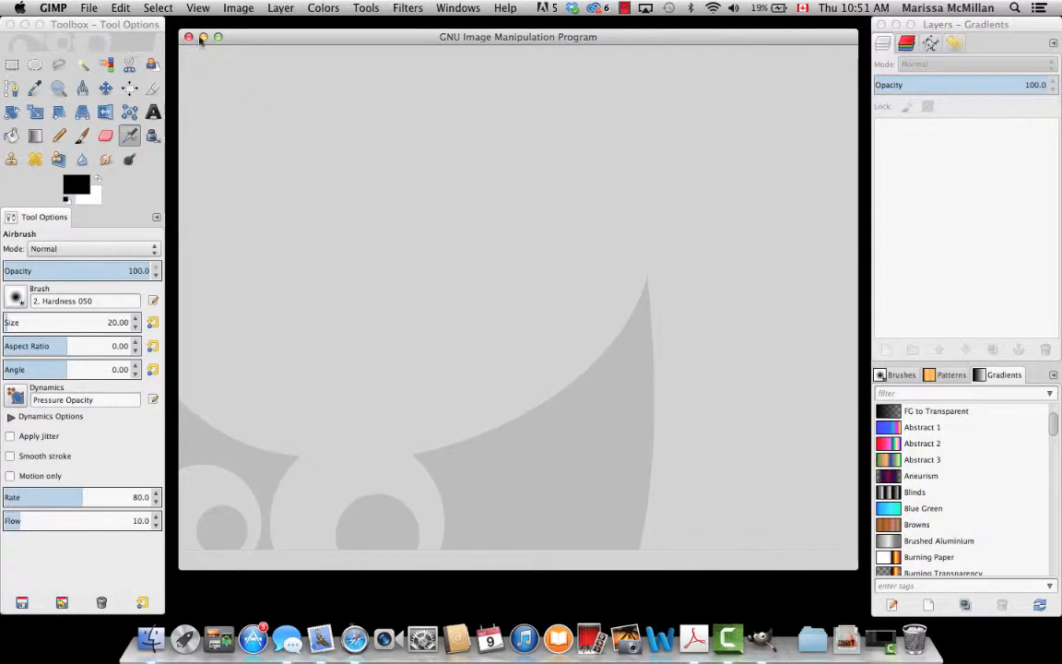
# - Open the image 475245087.jpg from the GIMP Practice folder on the Desktop
pyautogui.click(91, 11)
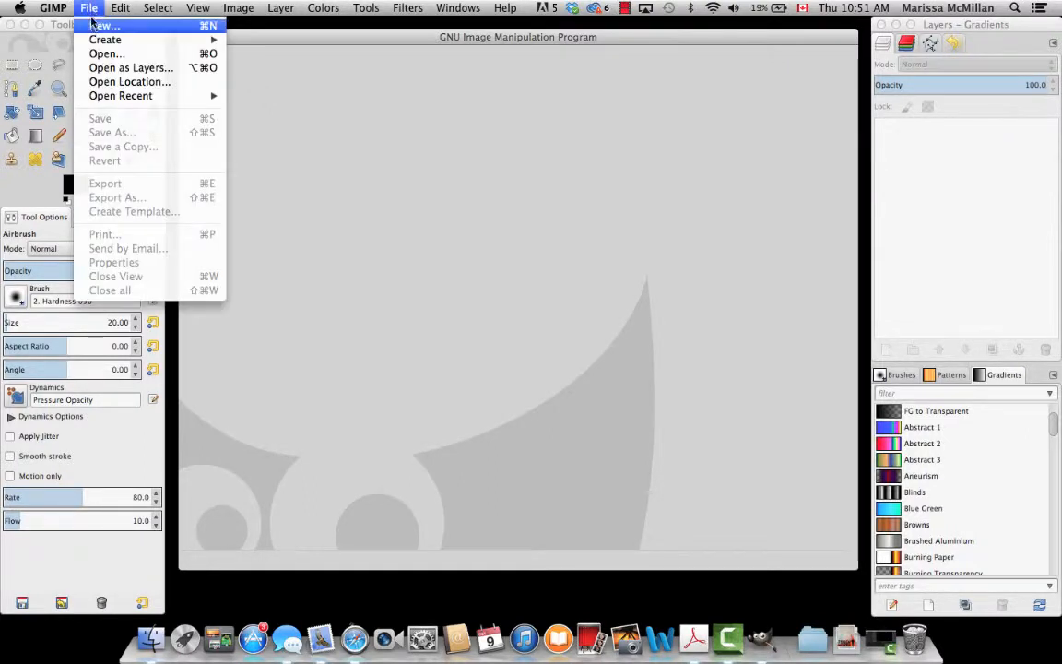
pyautogui.click(103, 55)
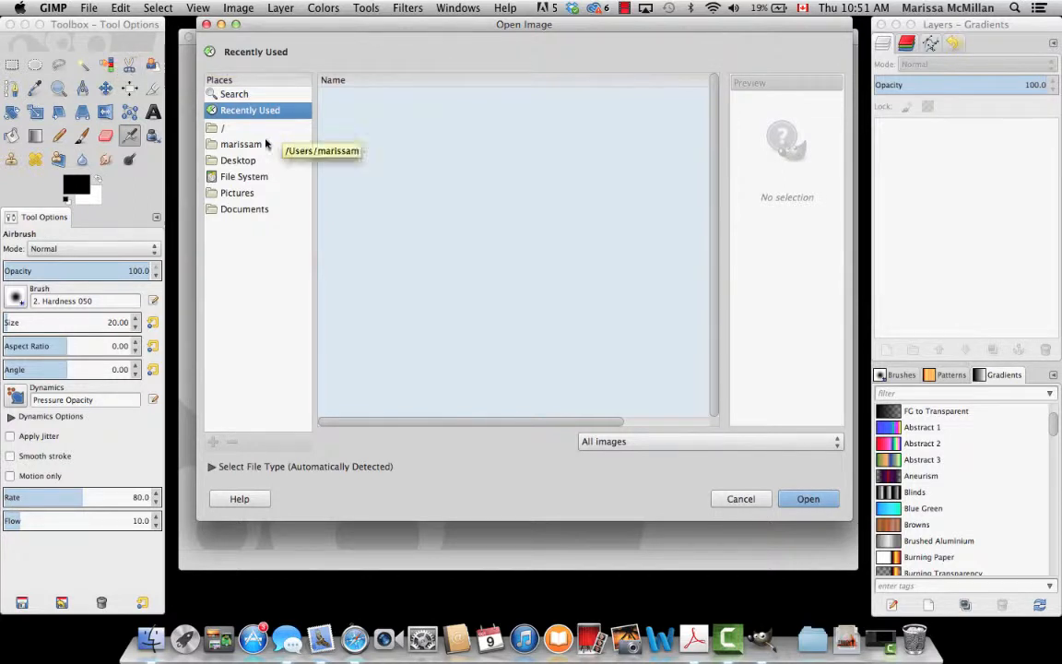
pyautogui.click(239, 162)
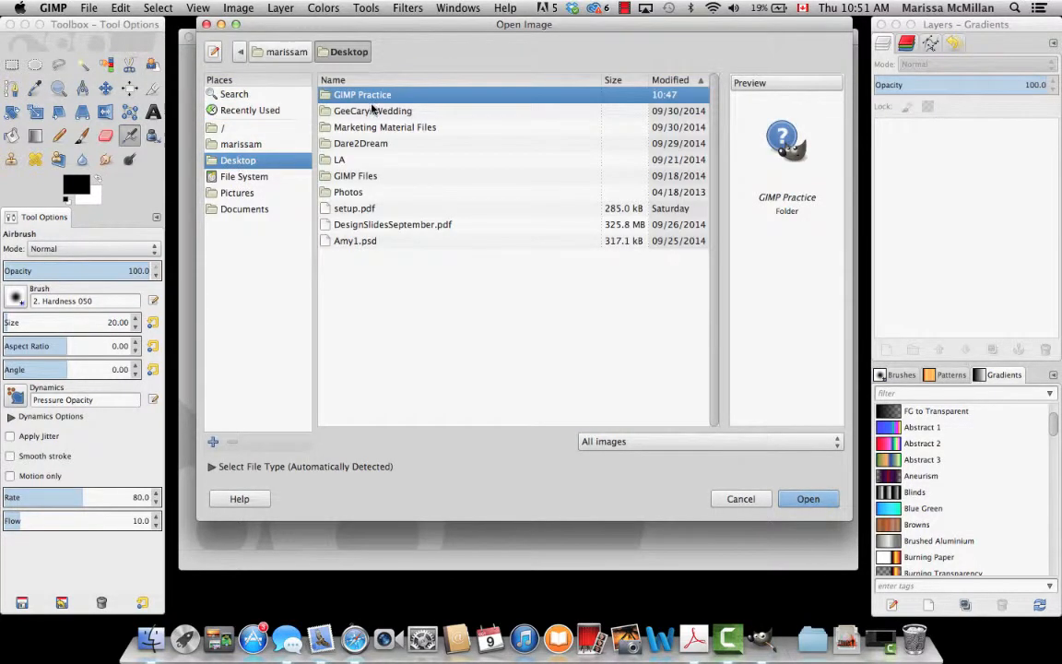
pyautogui.doubleClick(353, 96)
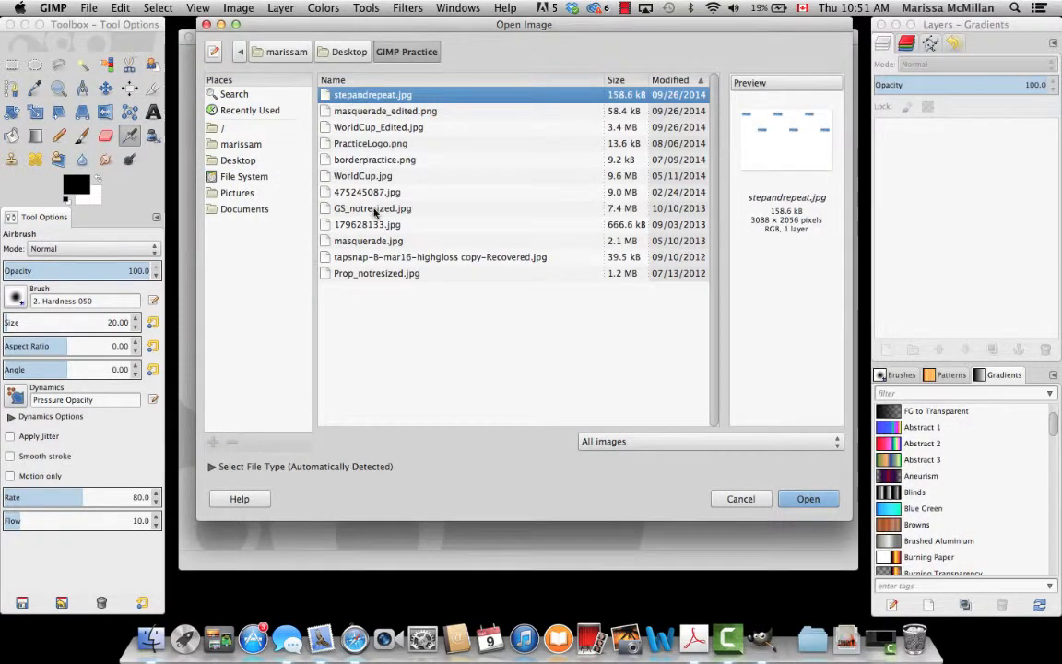
pyautogui.click(369, 193)
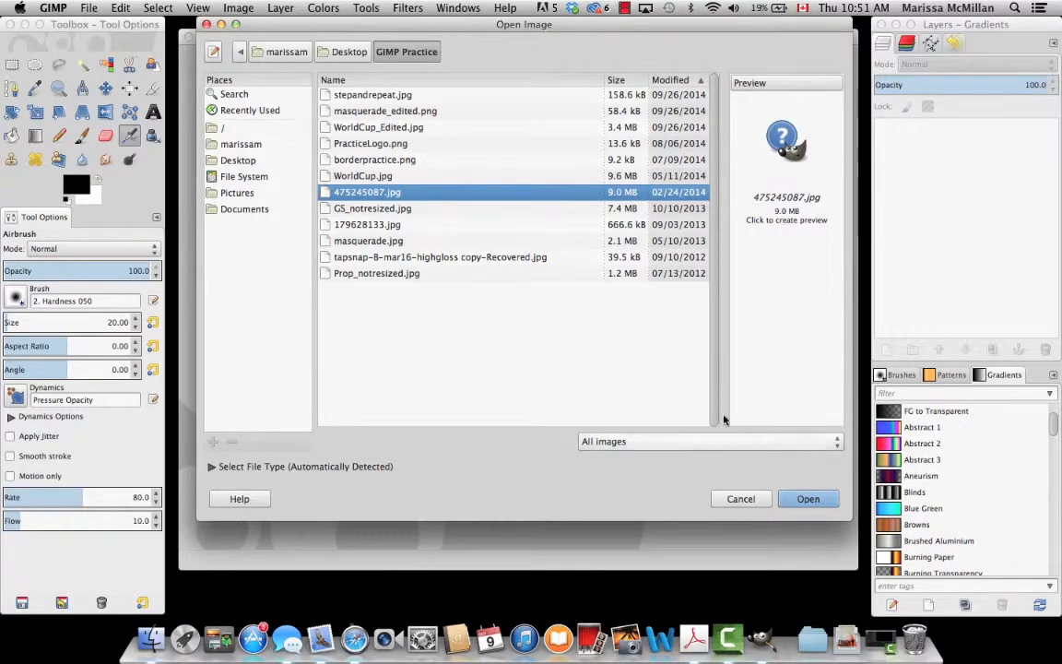
pyautogui.click(798, 501)
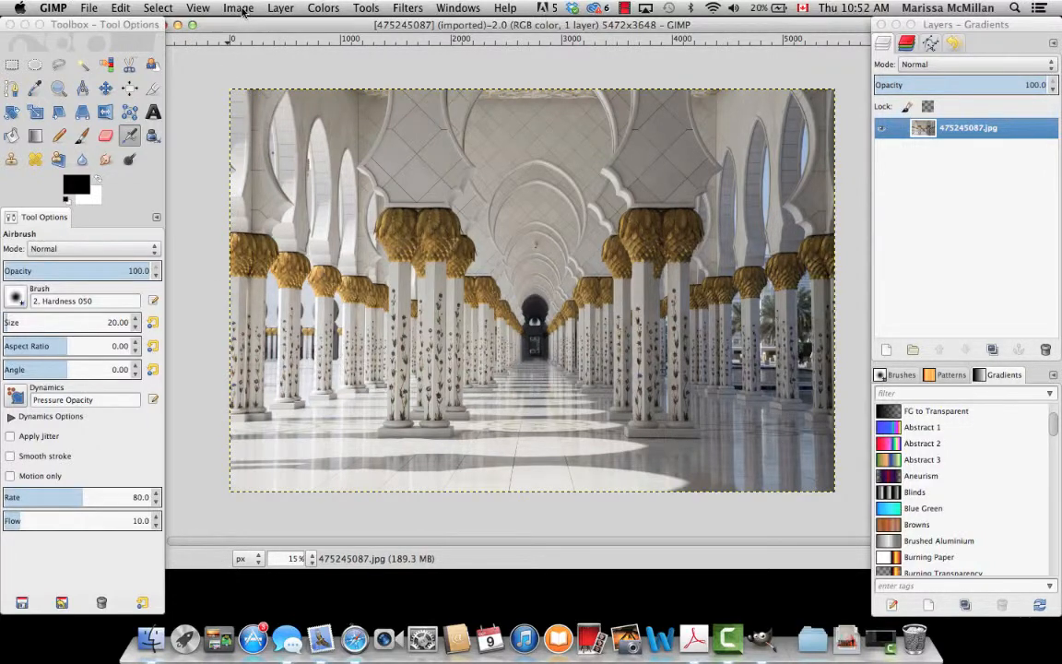
# - Scale the image to a width of 3088 px with width and height linked to keep the proportions
pyautogui.click(238, 10)
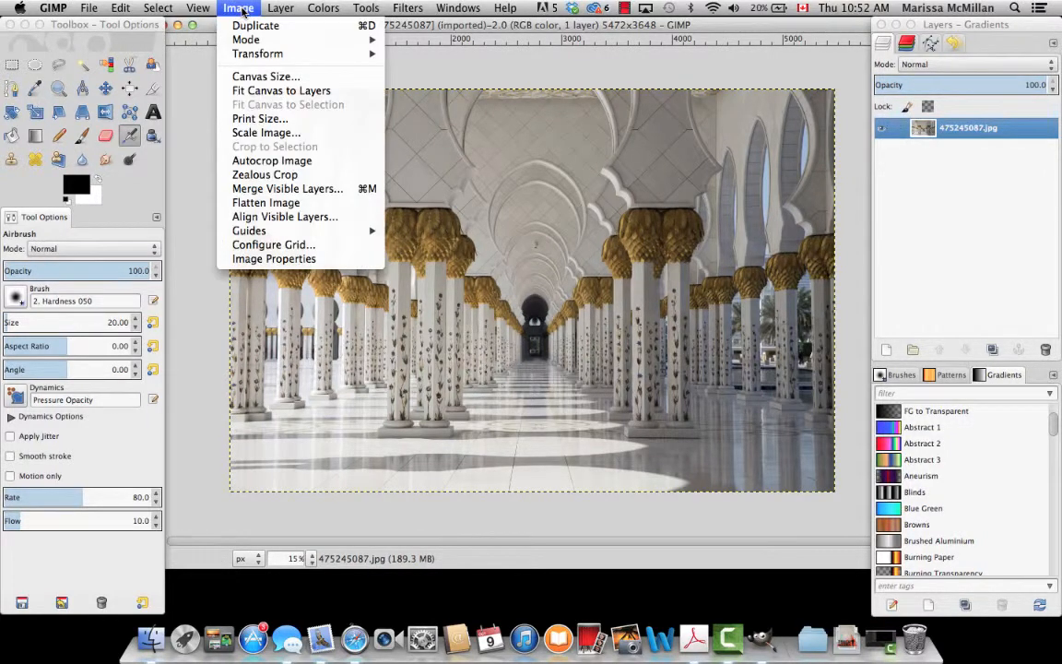
pyautogui.click(255, 136)
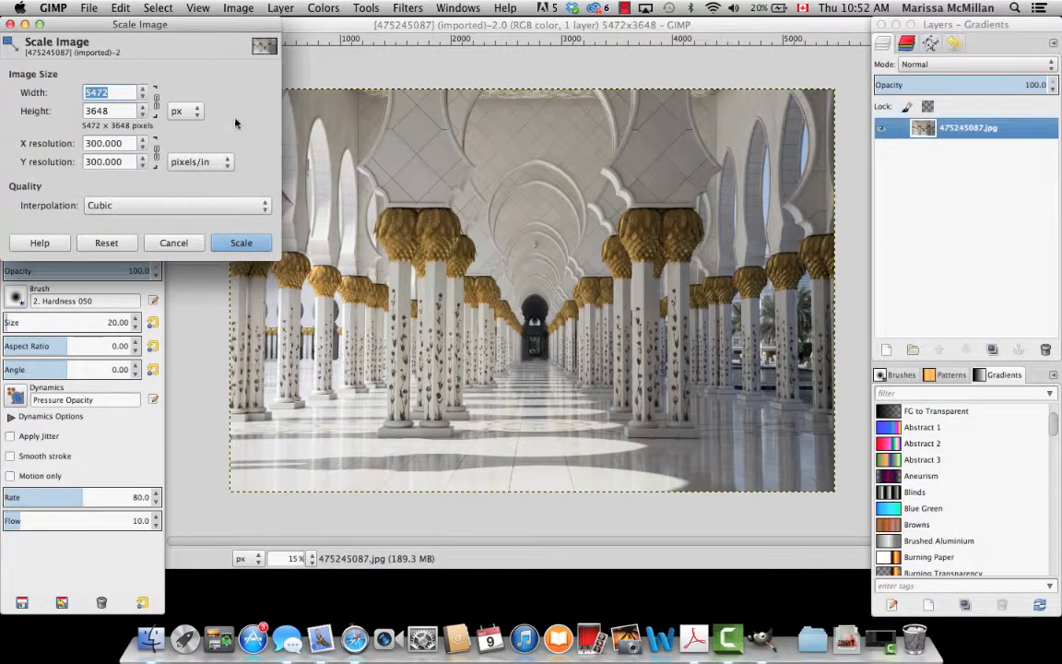
pyautogui.moveTo(160, 30); pyautogui.dragTo(211, 53)
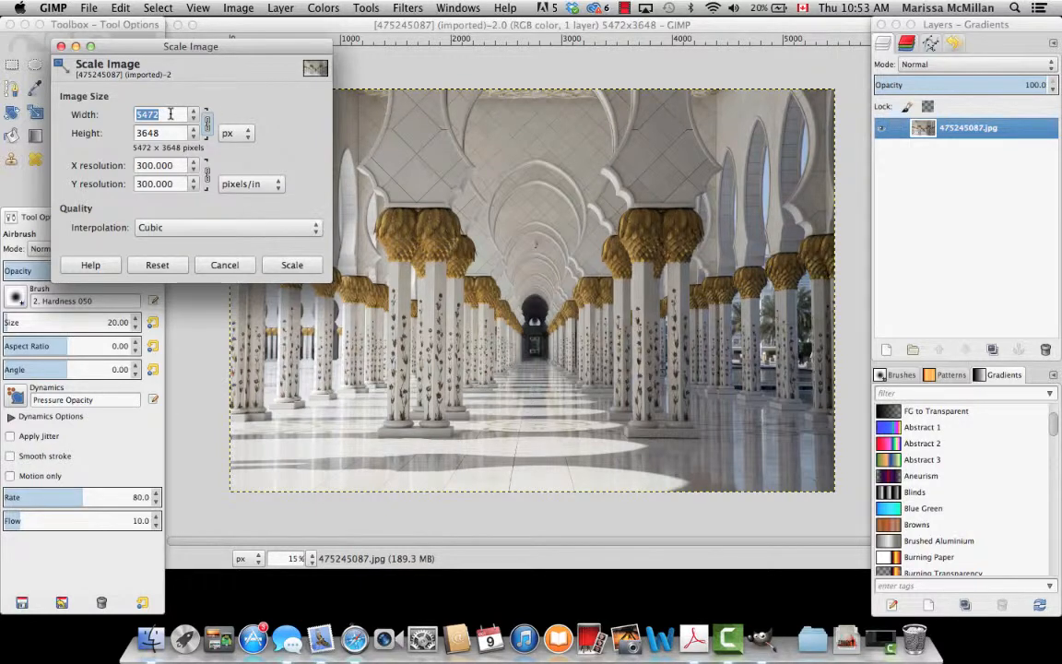
pyautogui.moveTo(172, 115); pyautogui.dragTo(122, 117)
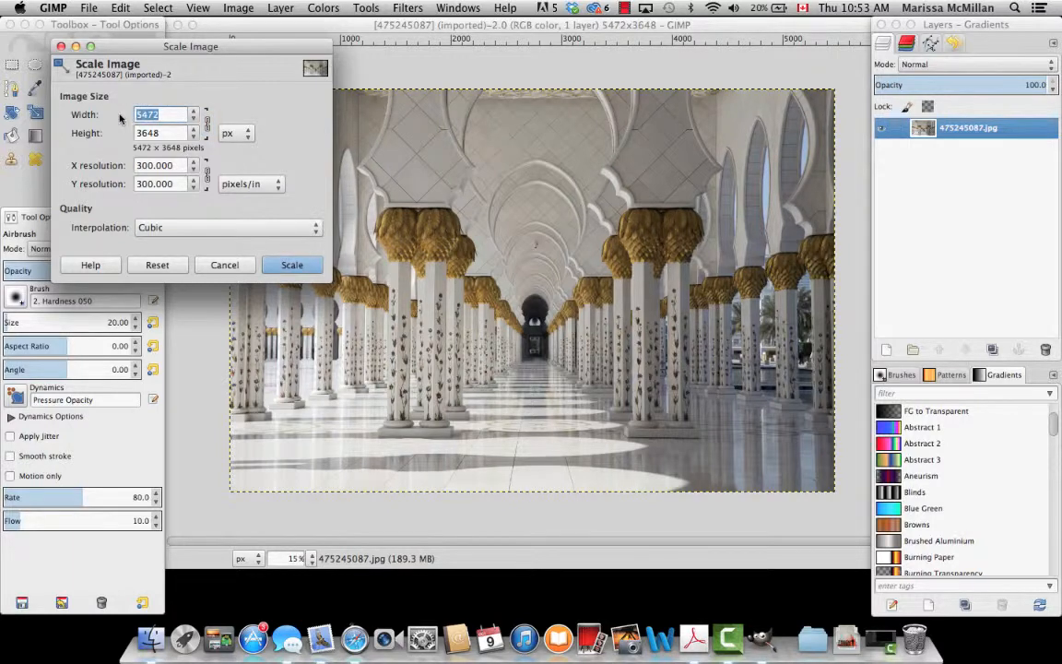
pyautogui.write('3088')
pyautogui.click(207, 123)
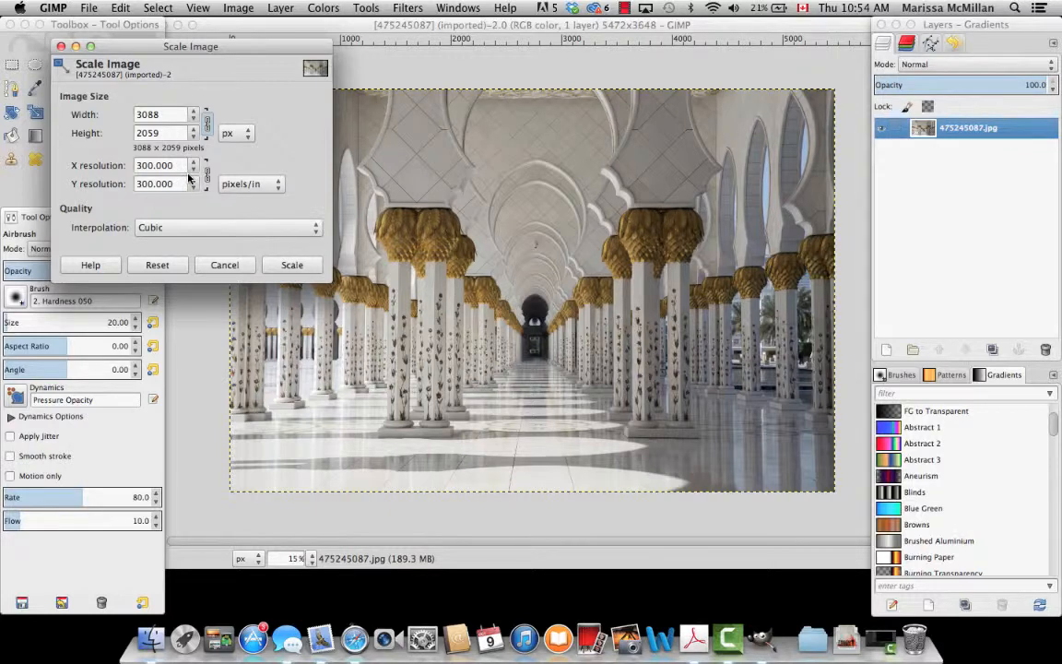
pyautogui.click(280, 266)
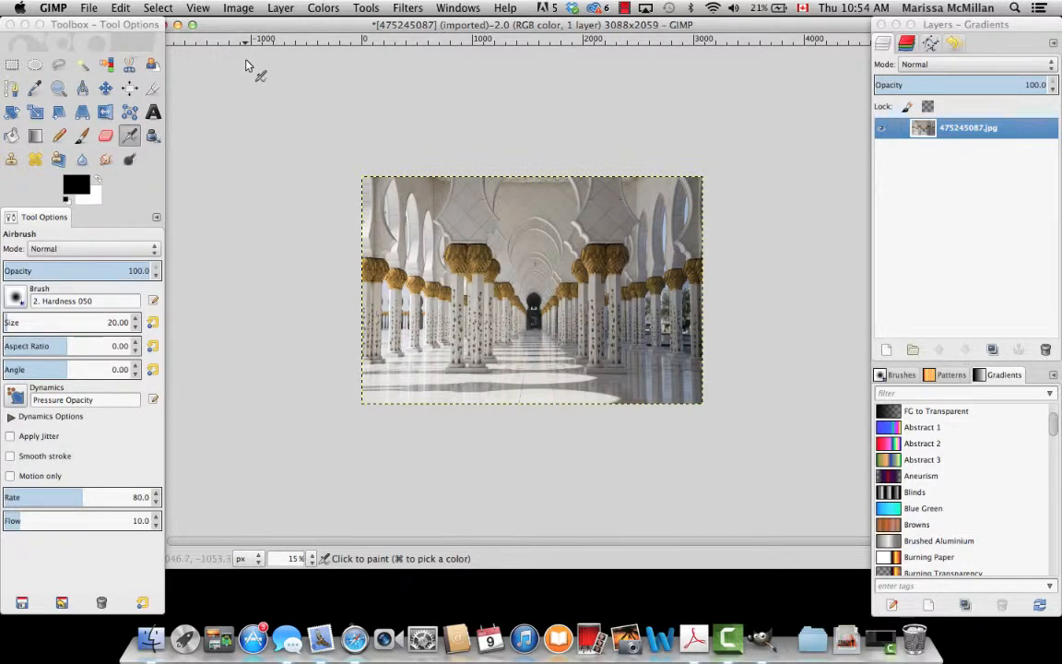
# - Resize the image canvas to a height of 2056 px, keeping the width at 3088 px
pyautogui.click(240, 9)
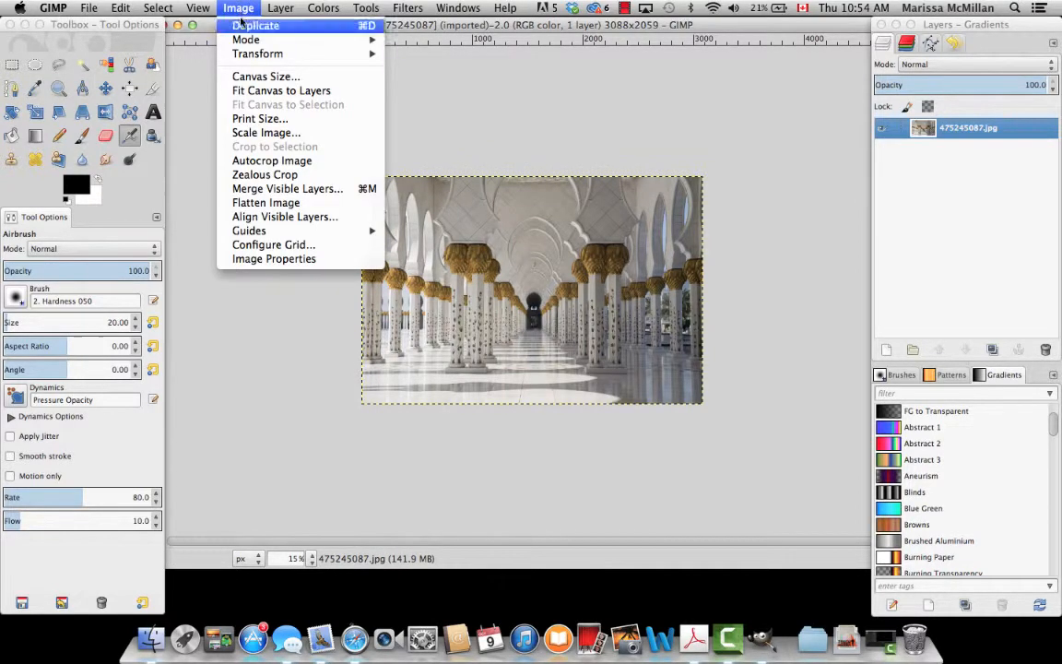
pyautogui.click(249, 77)
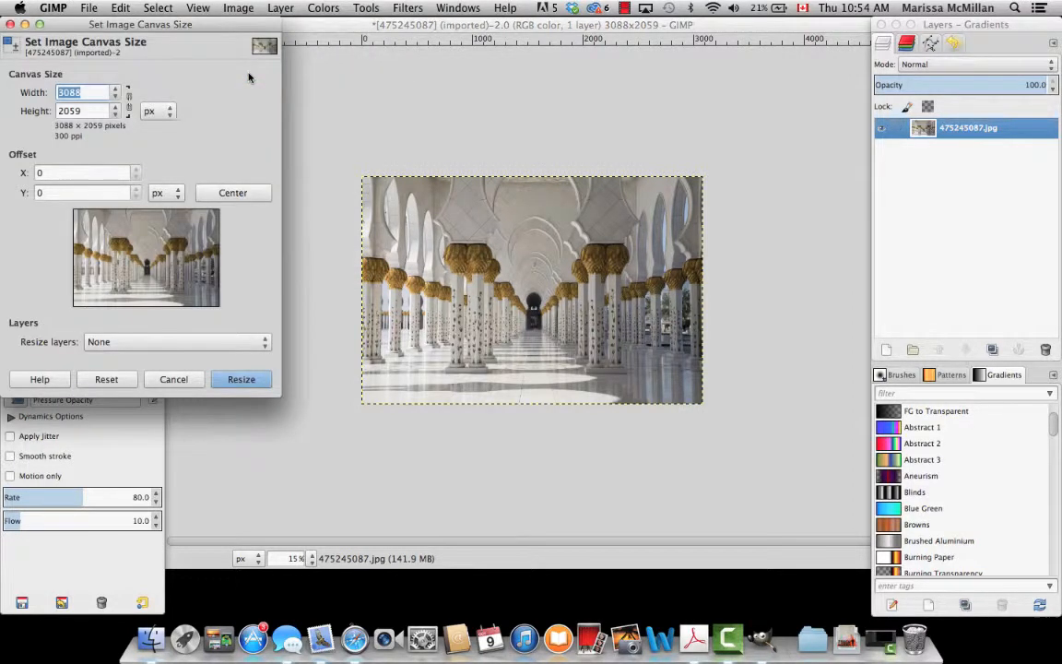
pyautogui.click(90, 92)
pyautogui.moveTo(82, 109); pyautogui.dragTo(74, 110)
pyautogui.write('6')
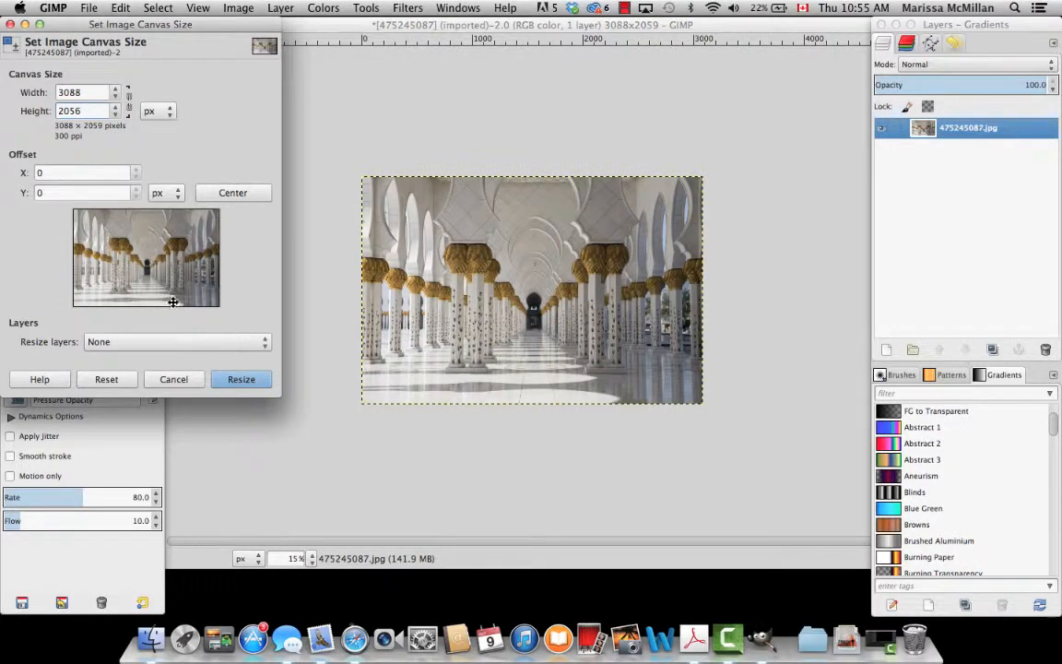
pyautogui.press('Tab')
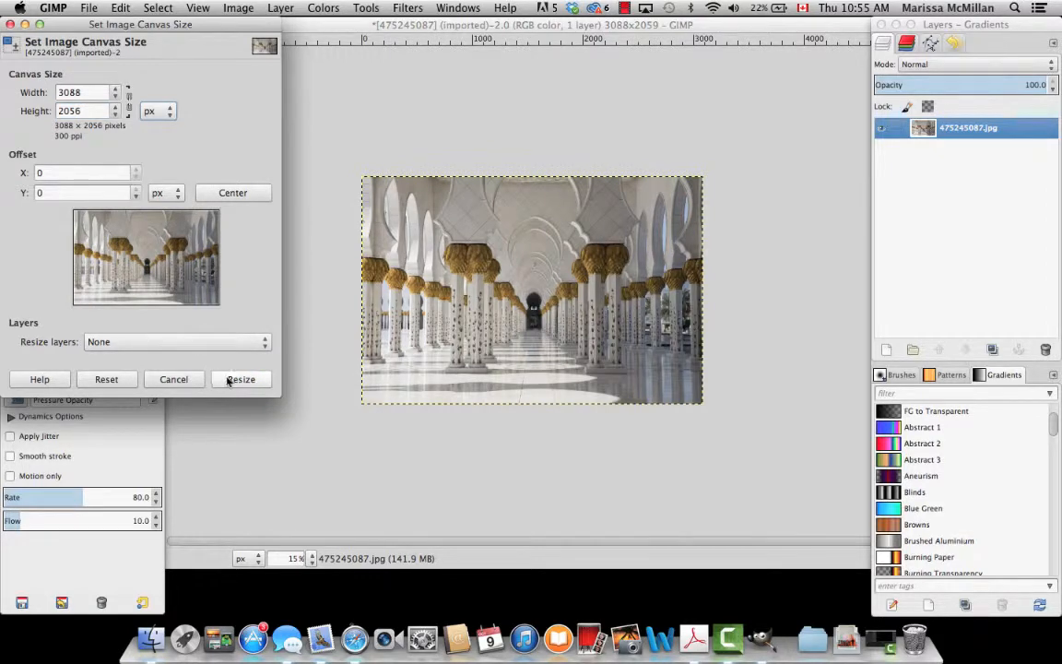
pyautogui.click(241, 379)
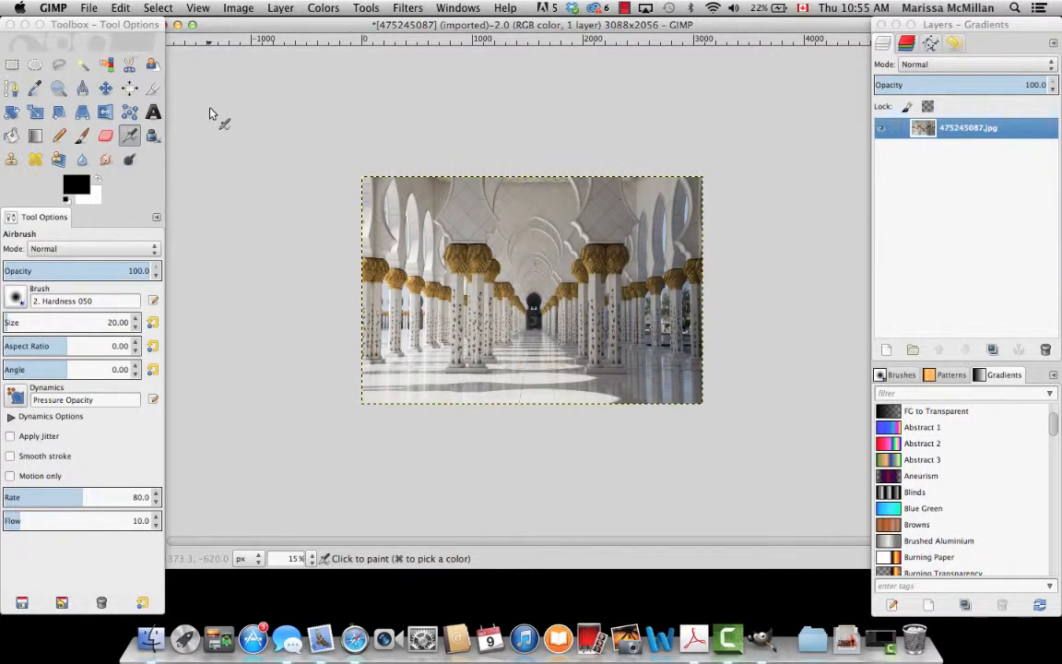
# - Export the resized image as Dubai.jpg in JPEG format to the GIMP Practice folder
pyautogui.click(90, 8)
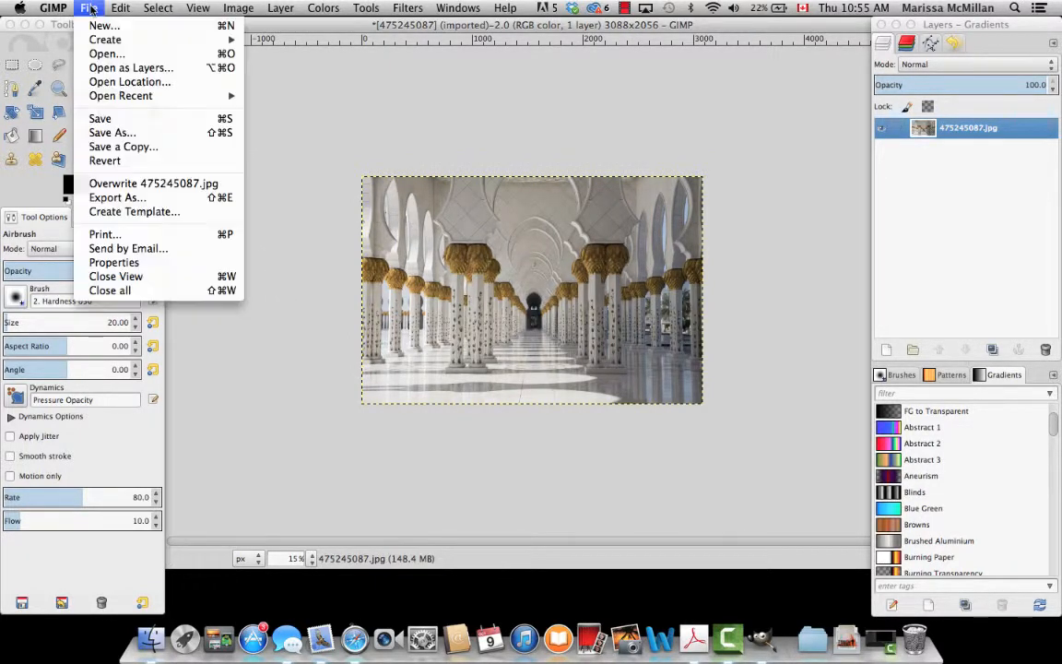
pyautogui.click(118, 198)
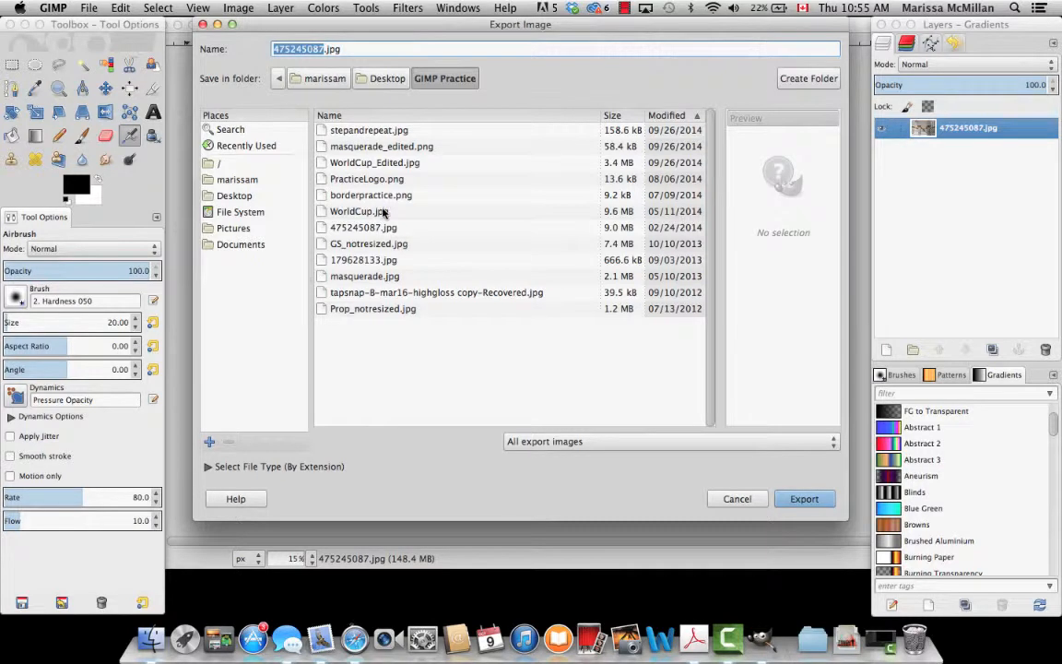
pyautogui.write('Dubai')
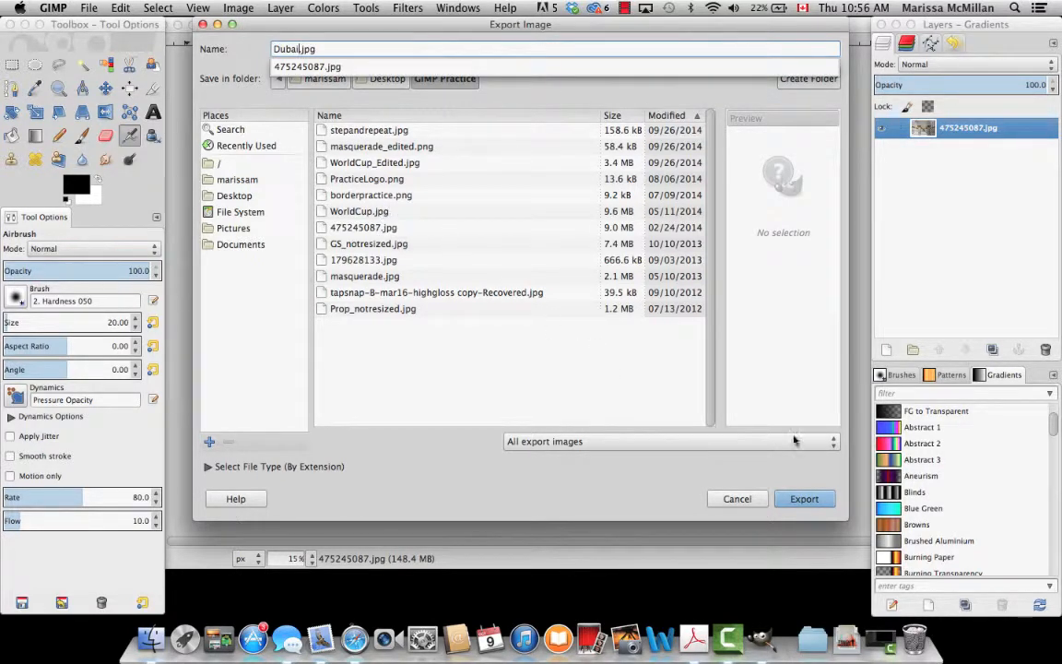
pyautogui.click(722, 450)
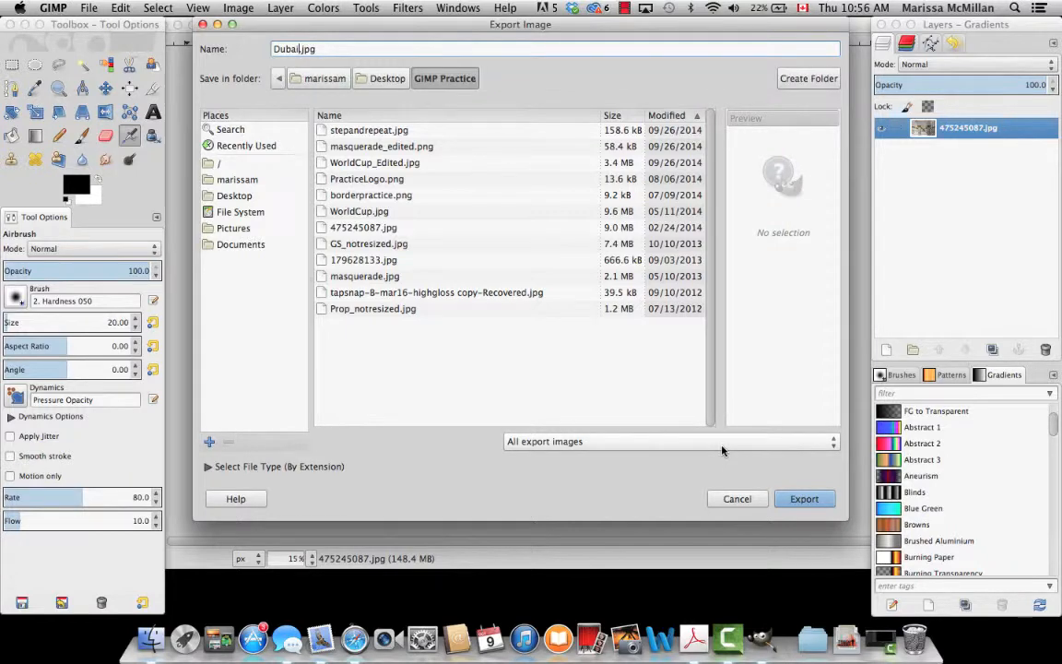
pyautogui.click(827, 443)
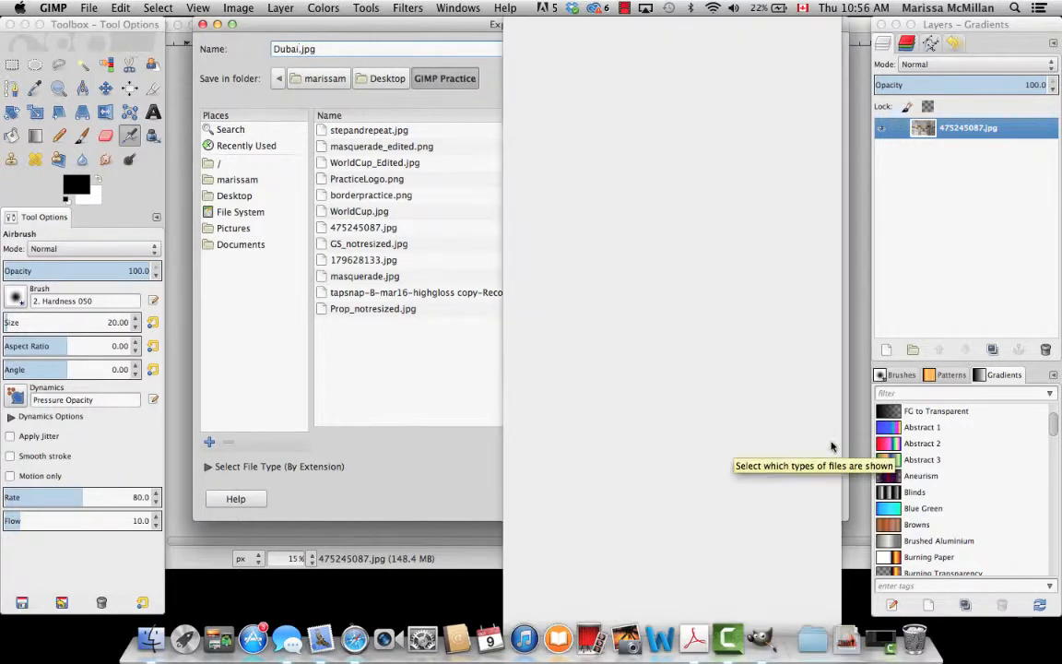
pyautogui.scroll(-8, 644, 405)
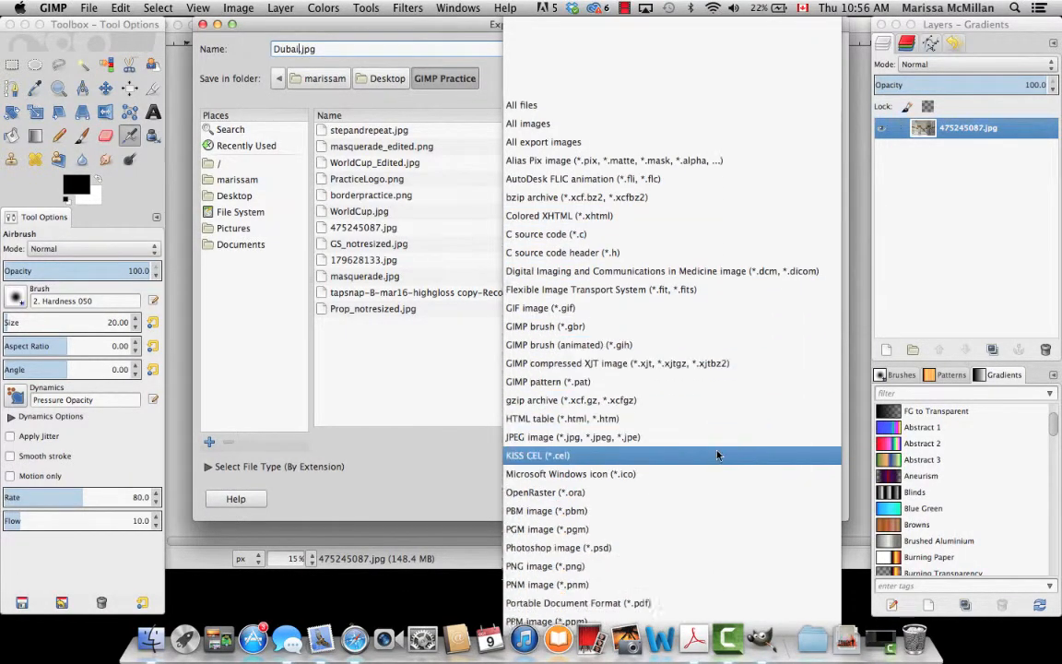
pyautogui.click(604, 406)
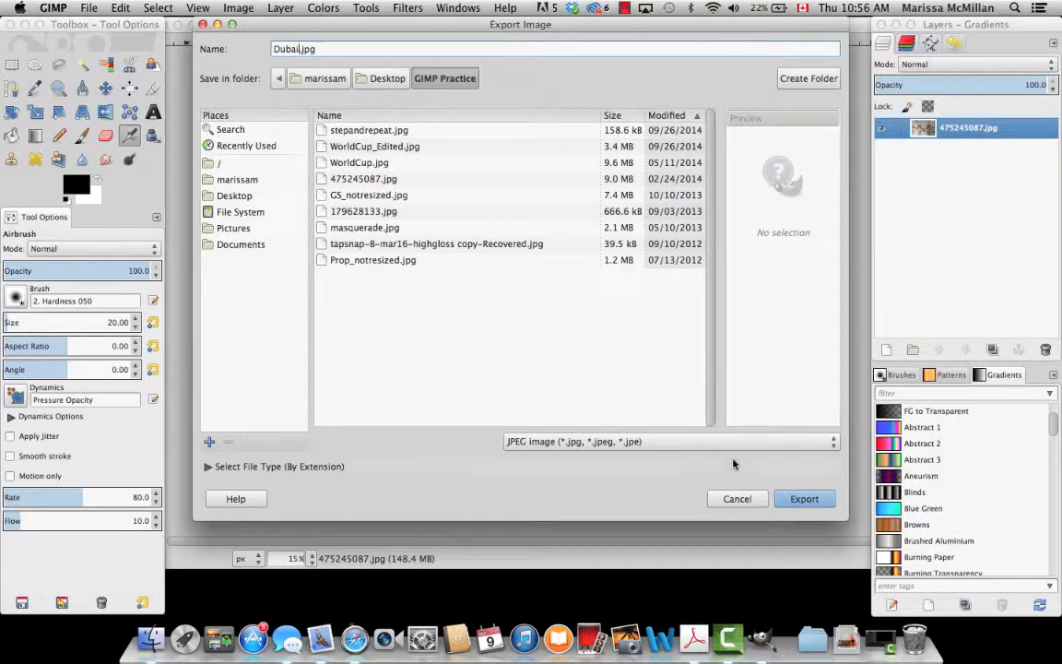
pyautogui.click(800, 499)
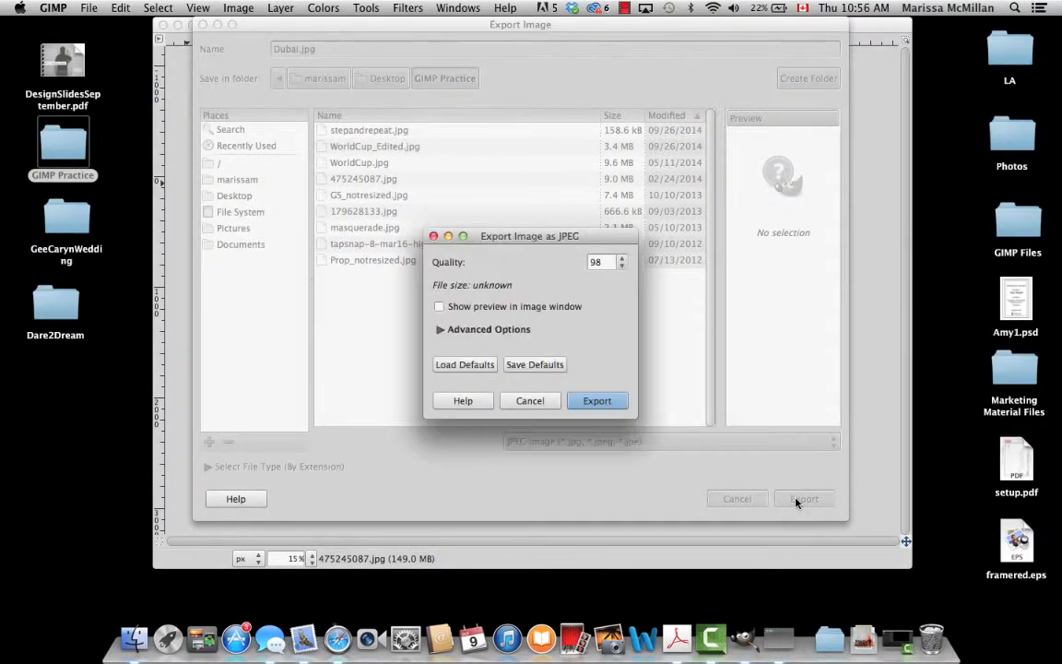
pyautogui.click(597, 401)
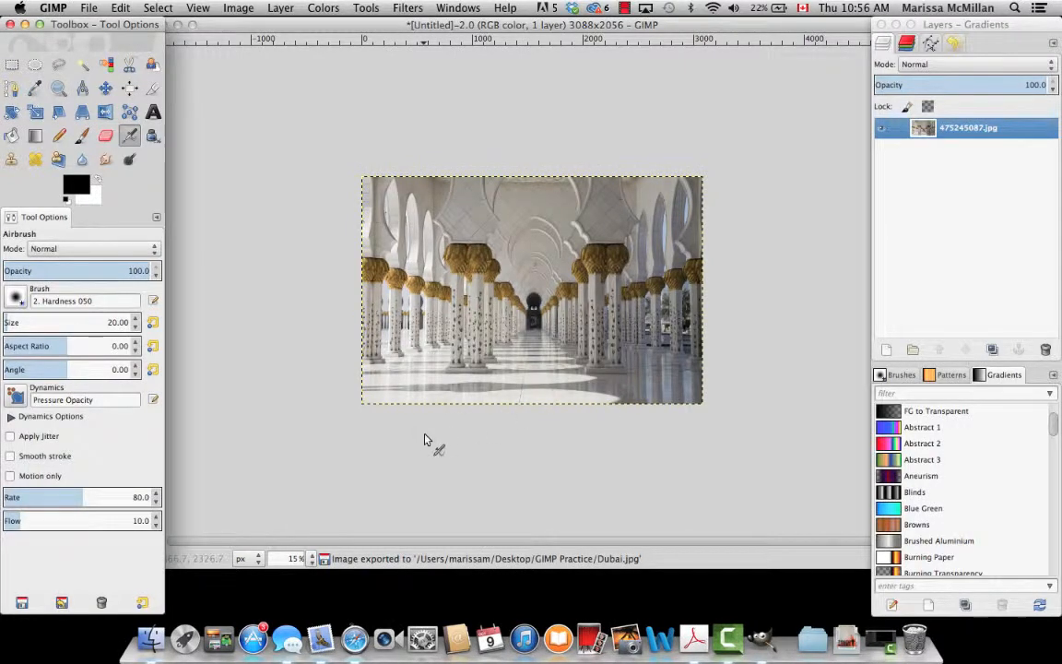
# - Switch to Finder and open the exported Dubai.jpg from the Desktop's GIMP Practice folder to check it
pyautogui.click(153, 636)
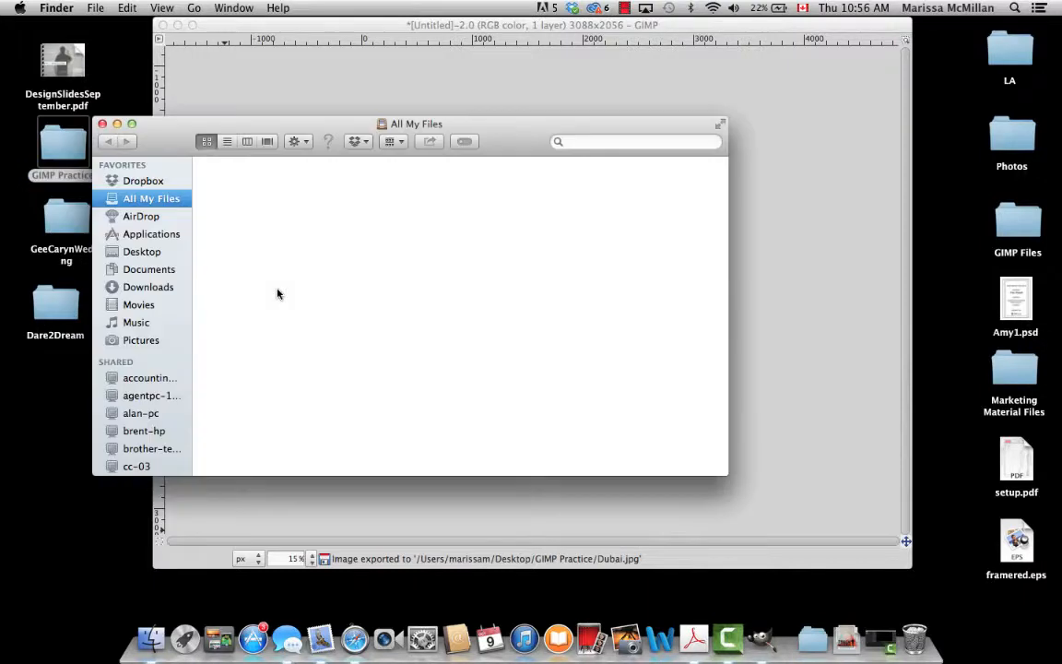
pyautogui.click(138, 251)
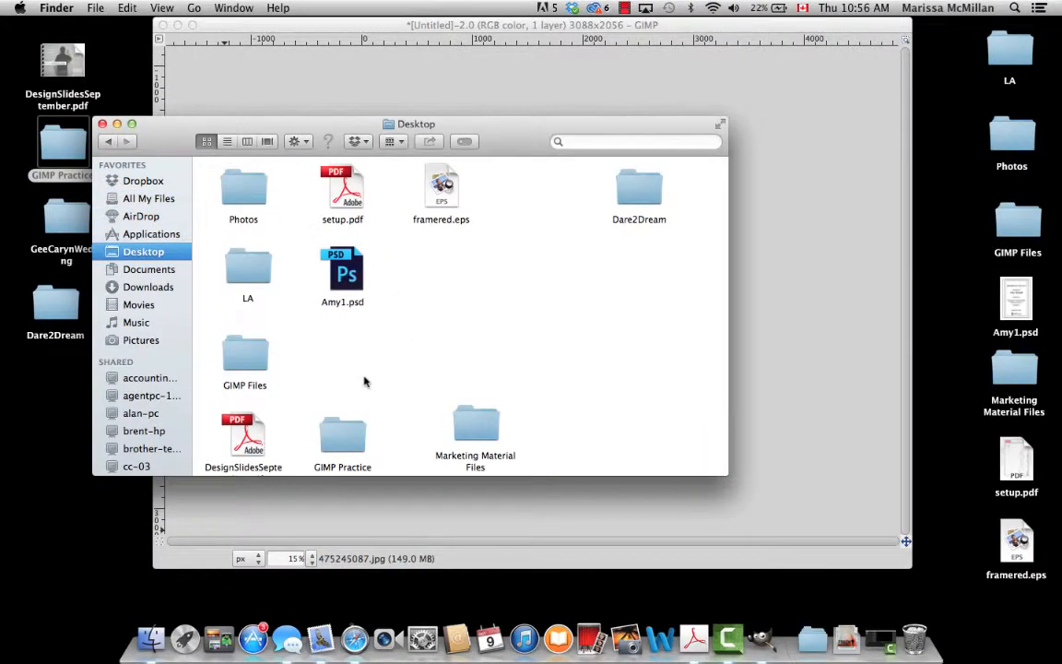
pyautogui.doubleClick(343, 438)
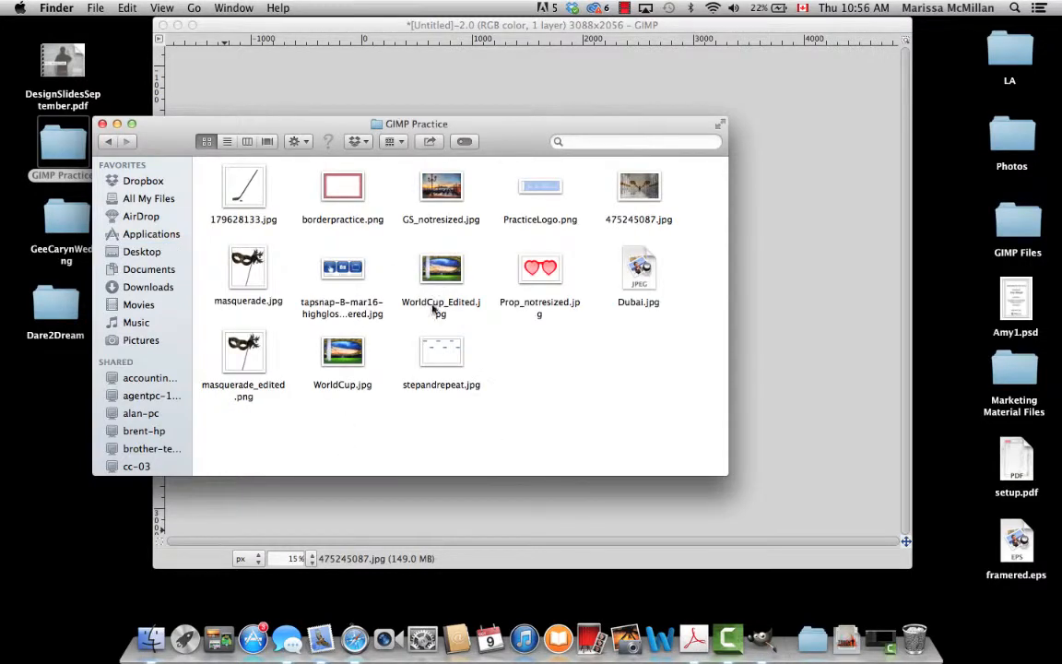
pyautogui.doubleClick(639, 270)
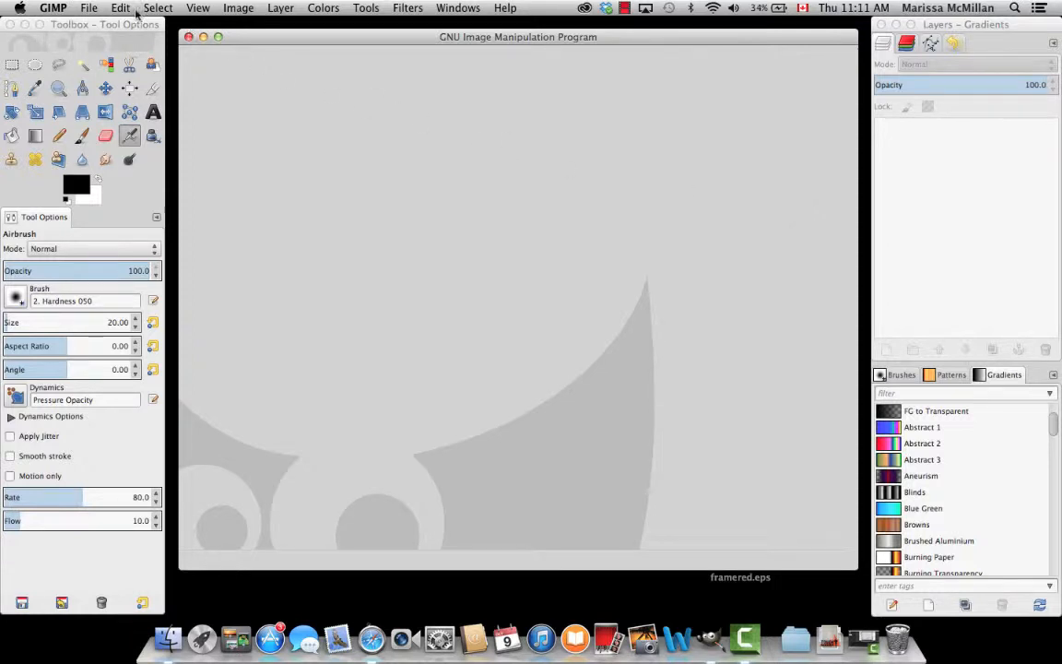
# - Open the image GS_Portrait.jpg from the GIMP Practice folder on the Desktop in GIMP
pyautogui.click(87, 7)
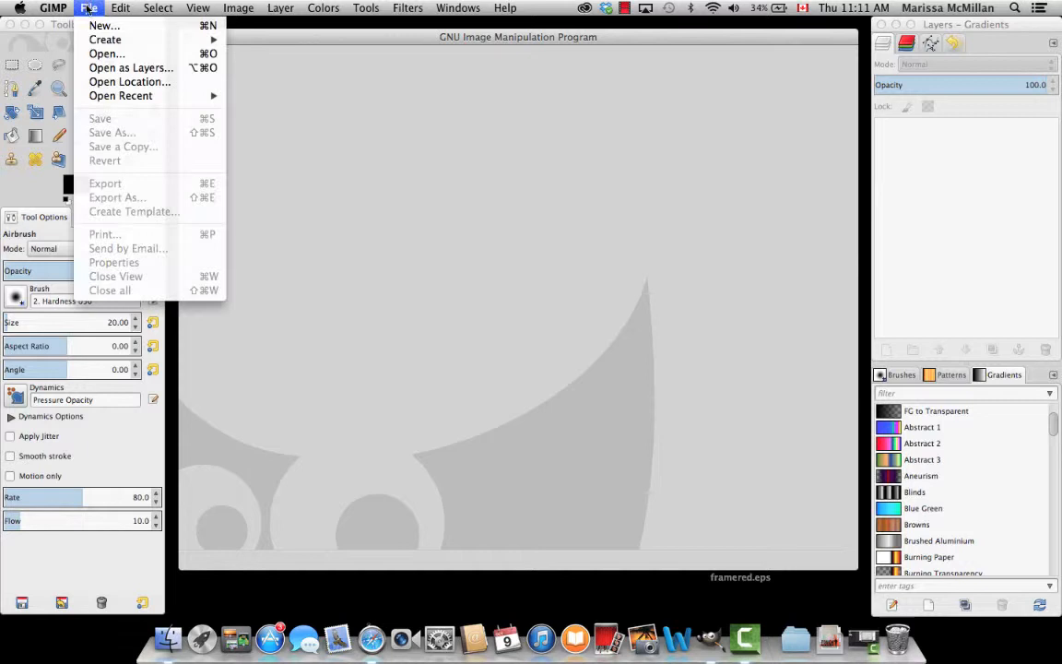
pyautogui.click(103, 54)
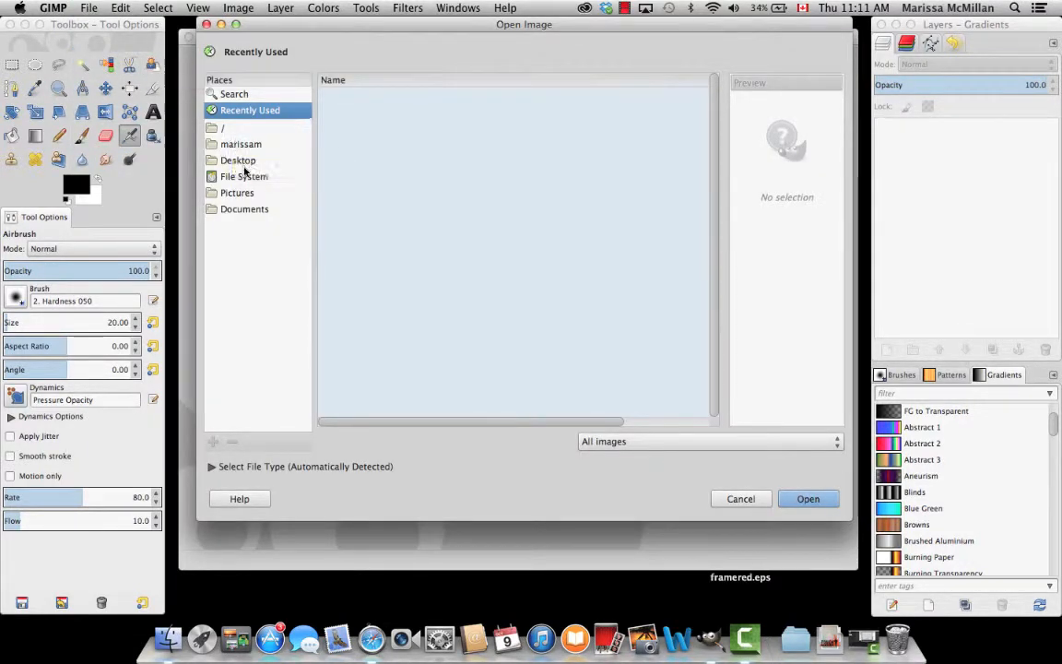
pyautogui.click(238, 161)
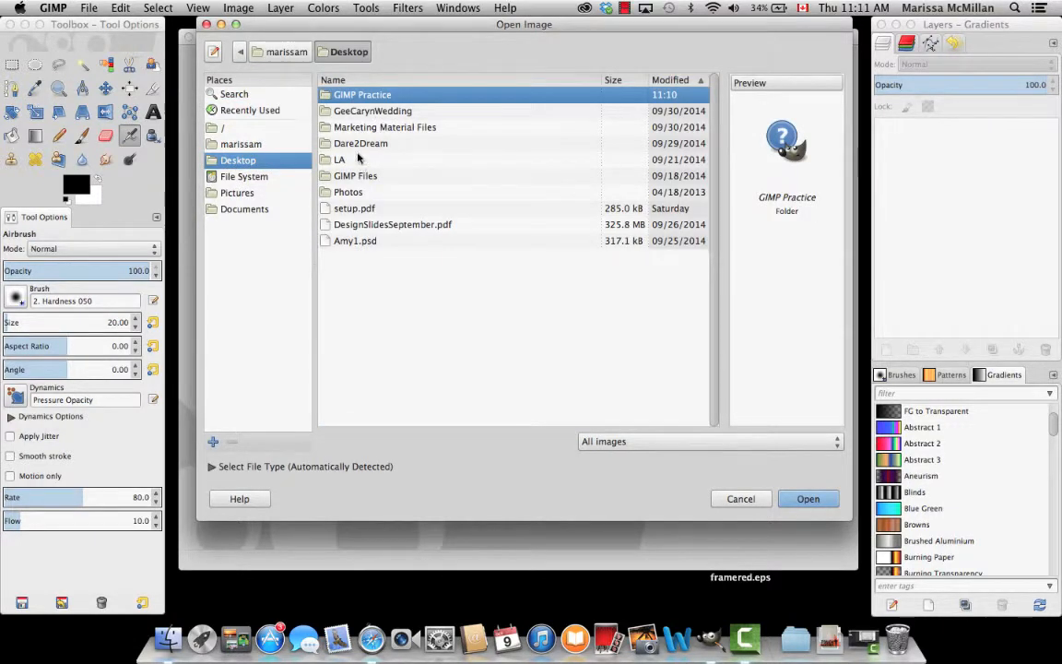
pyautogui.press('Return')
pyautogui.click(372, 226)
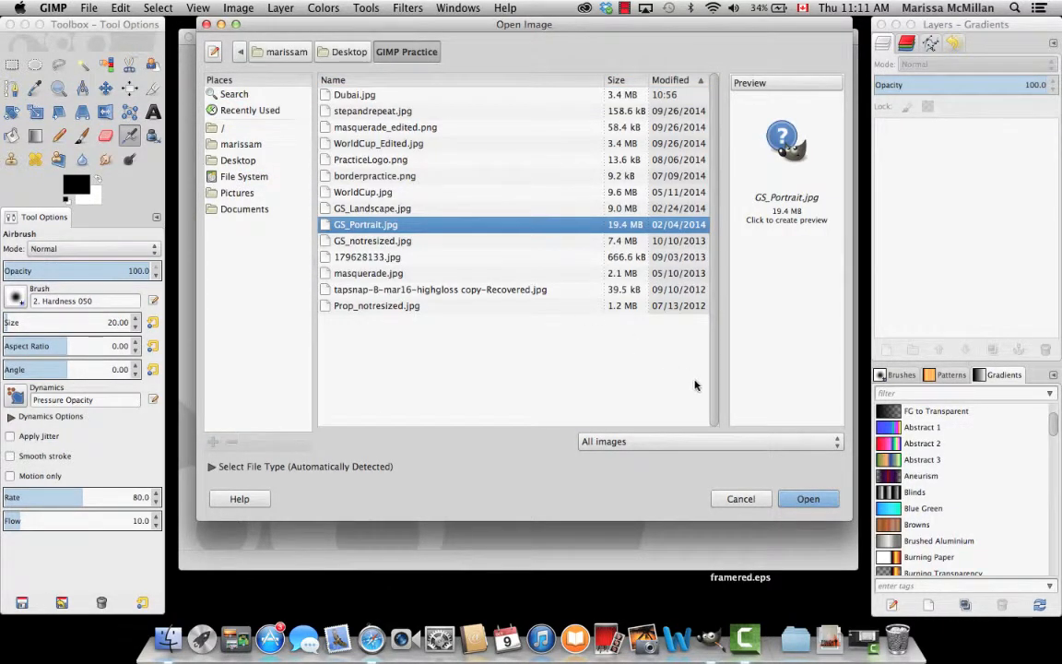
pyautogui.click(799, 499)
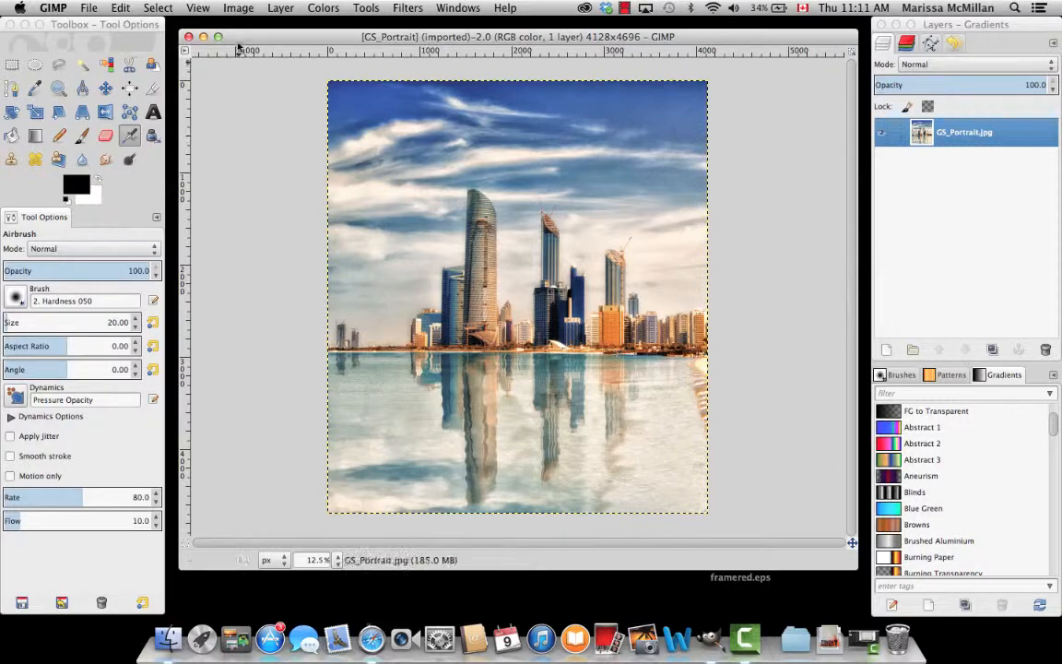
# - Scale the portrait image to a width of 3088 px with the height kept in proportion
pyautogui.click(238, 9)
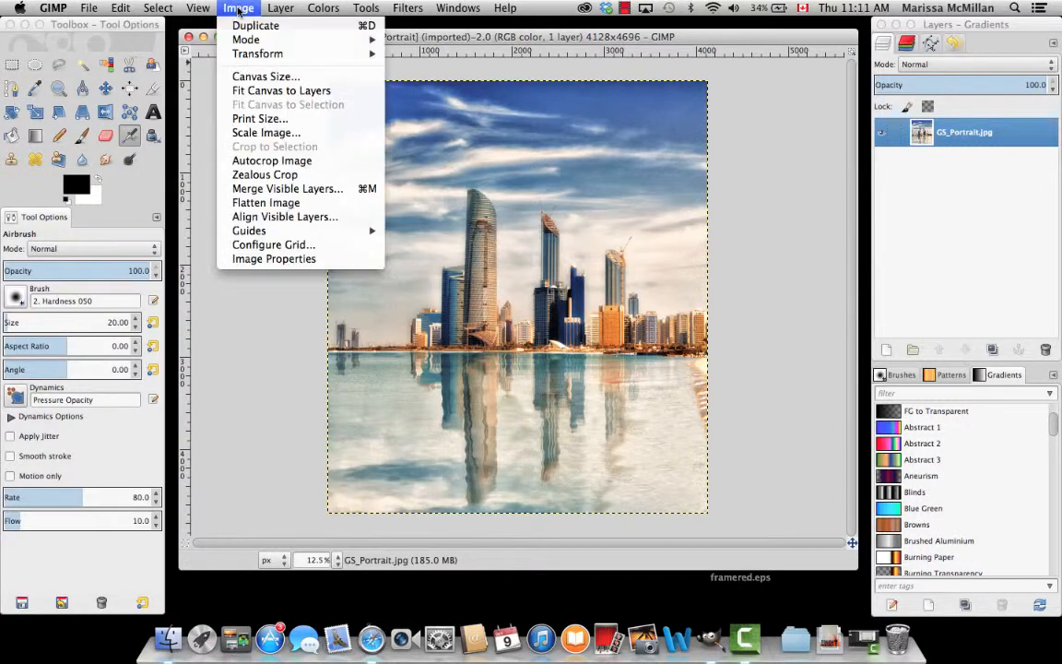
pyautogui.click(254, 135)
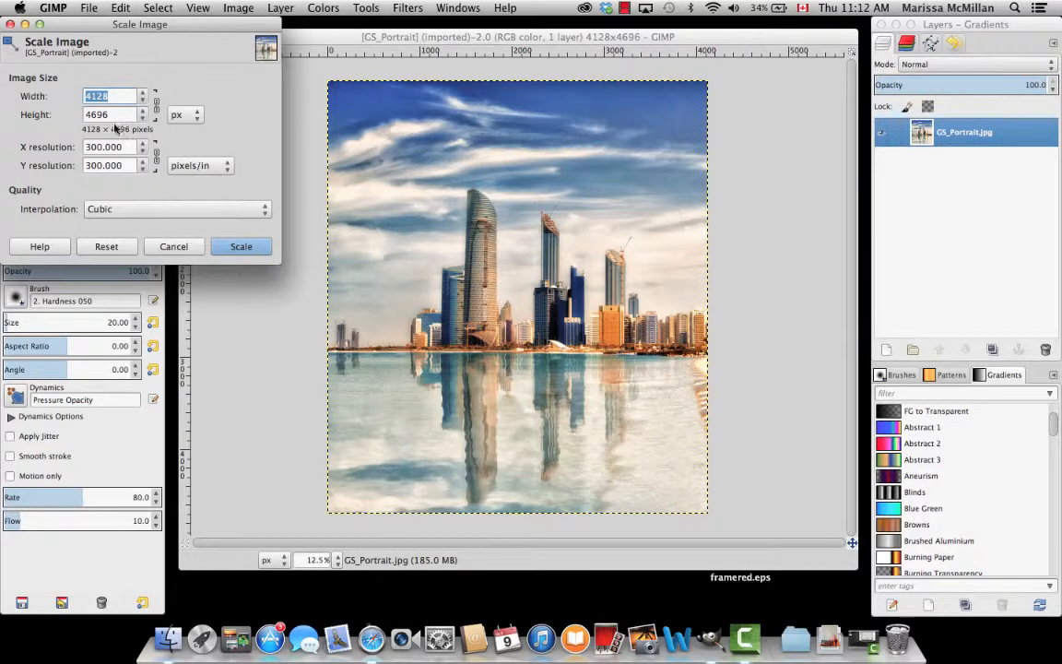
pyautogui.moveTo(115, 96); pyautogui.dragTo(35, 98)
pyautogui.write('3088')
pyautogui.click(125, 115)
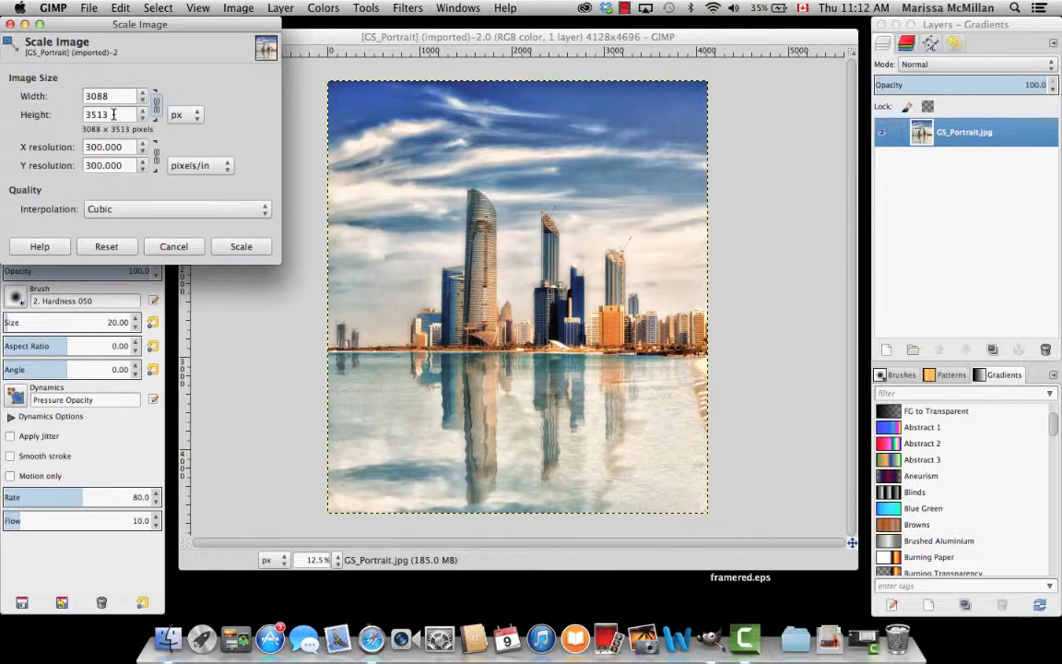
pyautogui.click(241, 247)
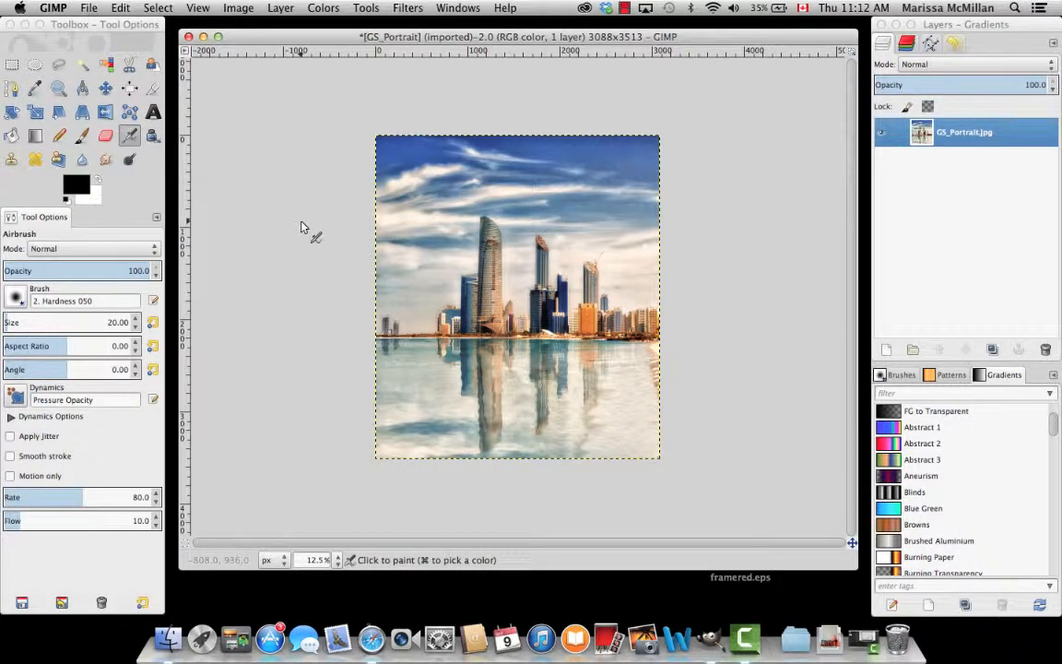
# - Set the image's canvas height to 2056 px, keeping the width at 3088 px
pyautogui.click(238, 9)
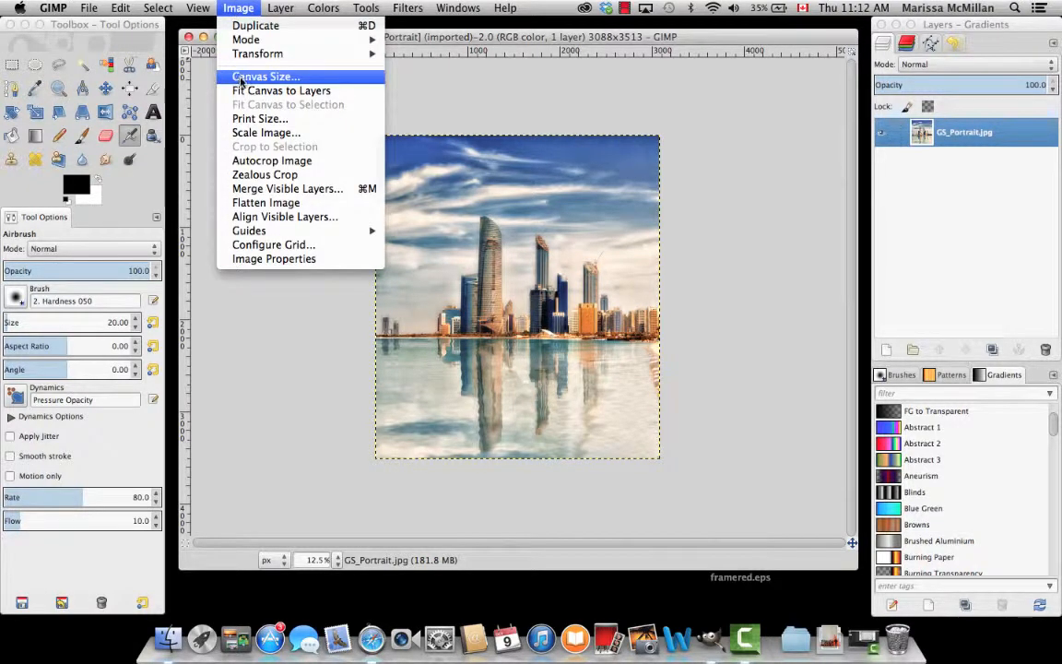
pyautogui.click(241, 78)
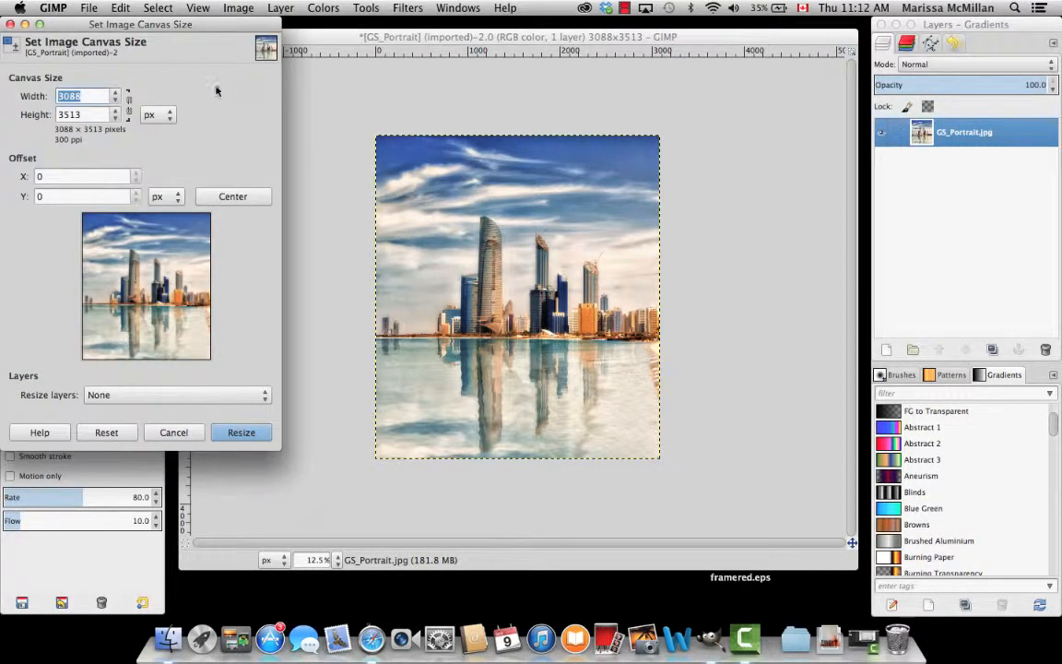
pyautogui.click(96, 96)
pyautogui.moveTo(87, 114); pyautogui.dragTo(48, 116)
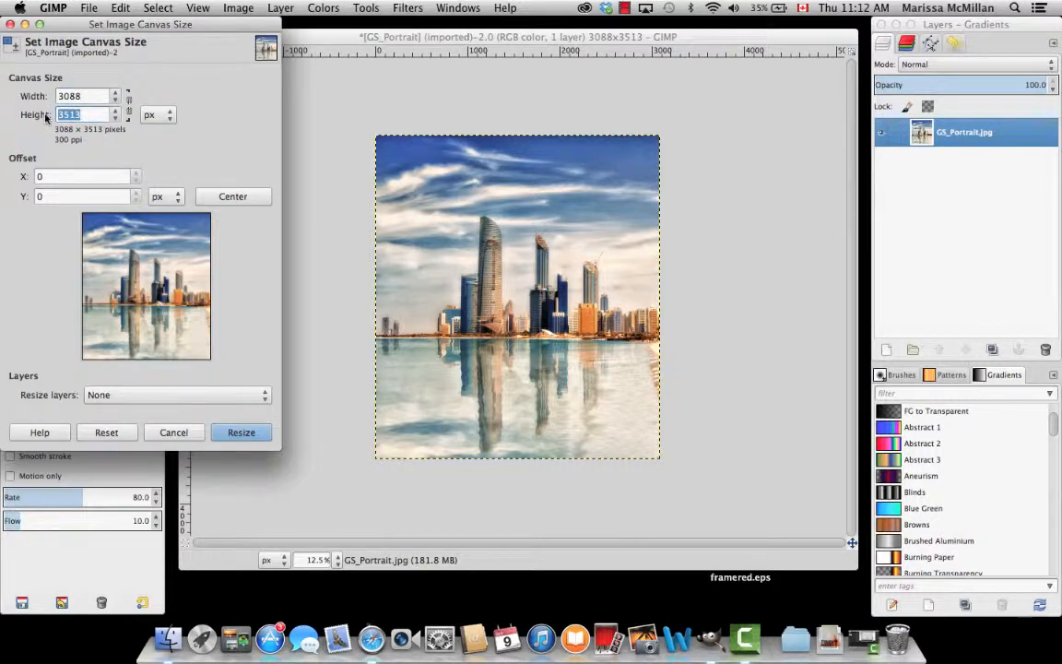
pyautogui.write('2056')
pyautogui.press('Tab')
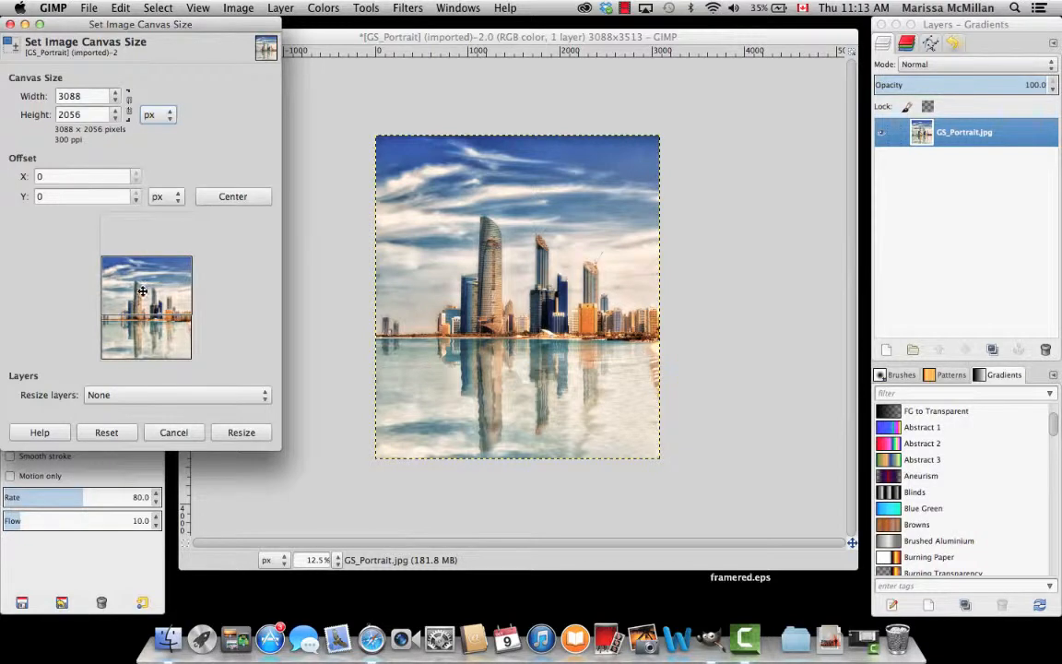
# - Reposition the picture within the new canvas at a vertical offset of about -710 px and apply the canvas resize
pyautogui.moveTo(143, 291); pyautogui.dragTo(152, 267)
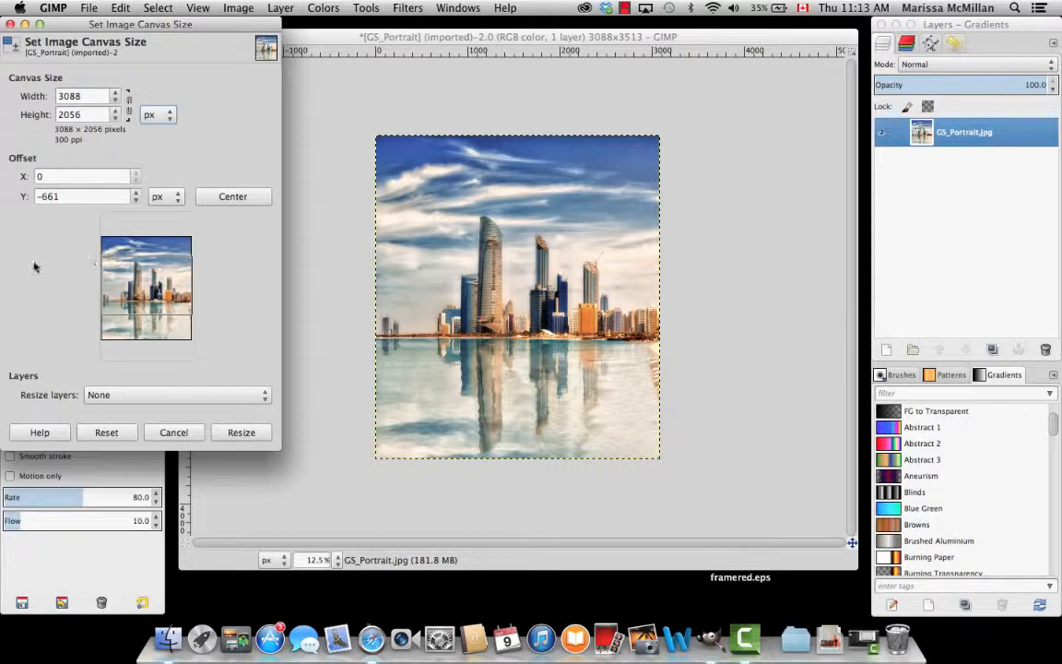
pyautogui.moveTo(153, 283); pyautogui.dragTo(154, 285)
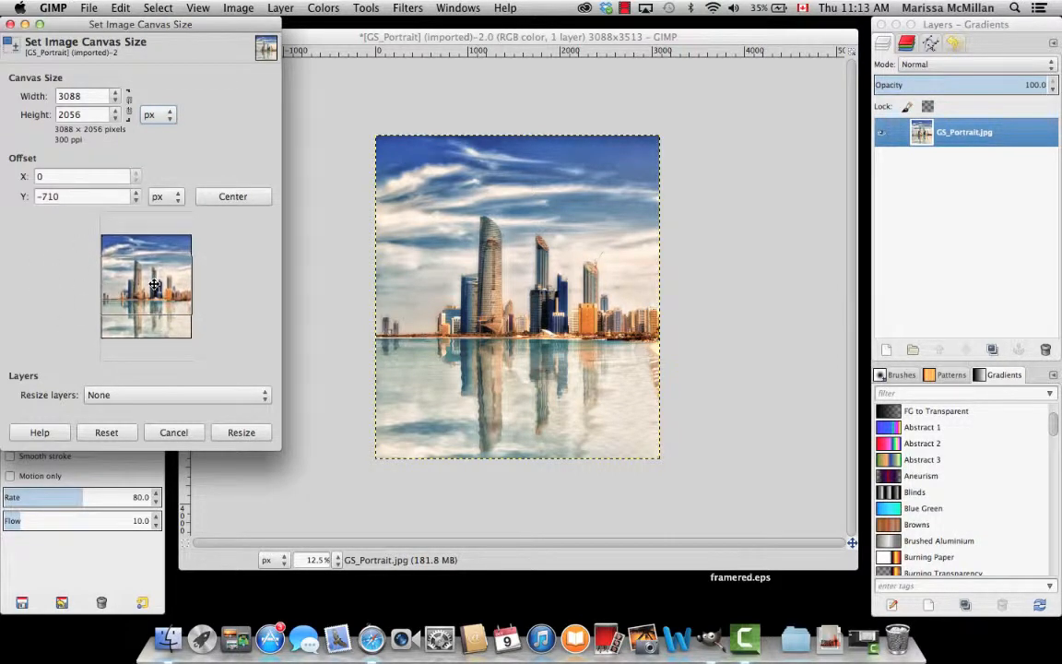
pyautogui.click(241, 433)
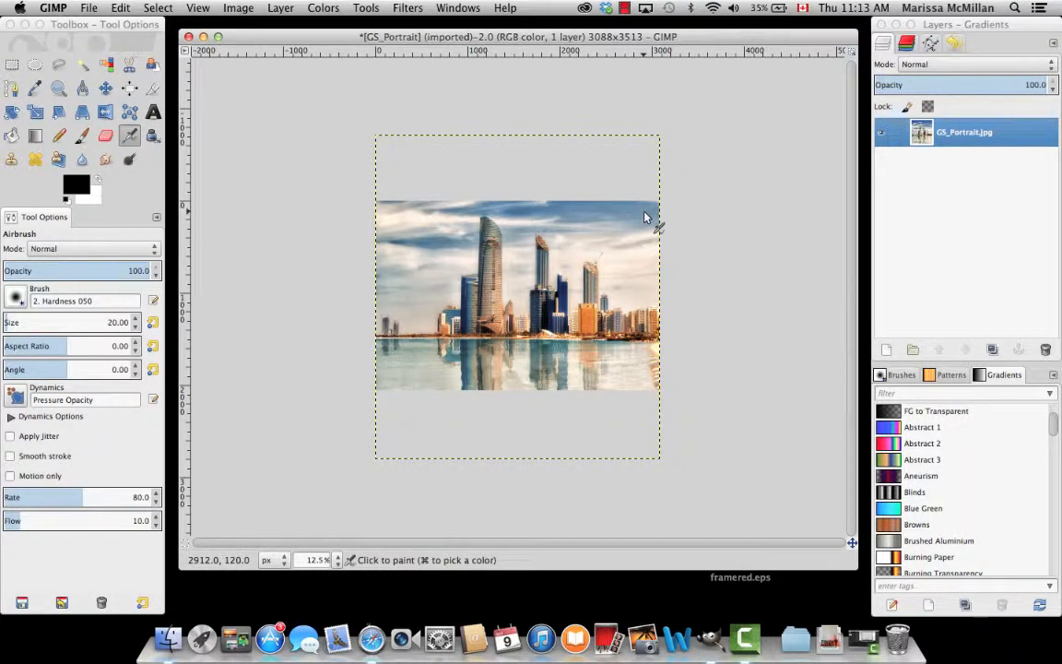
pyautogui.press('super+z')
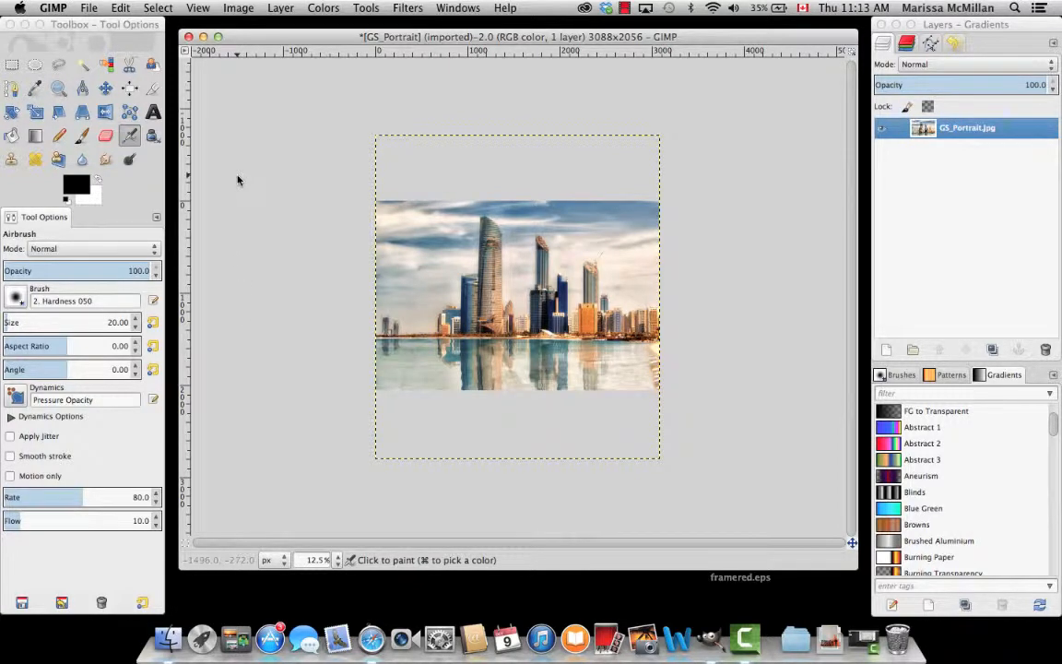
# - Export the resized image as GS_Portrait_edited.jpg in JPEG format to the GIMP Practice folder
pyautogui.click(92, 9)
pyautogui.click(151, 198)
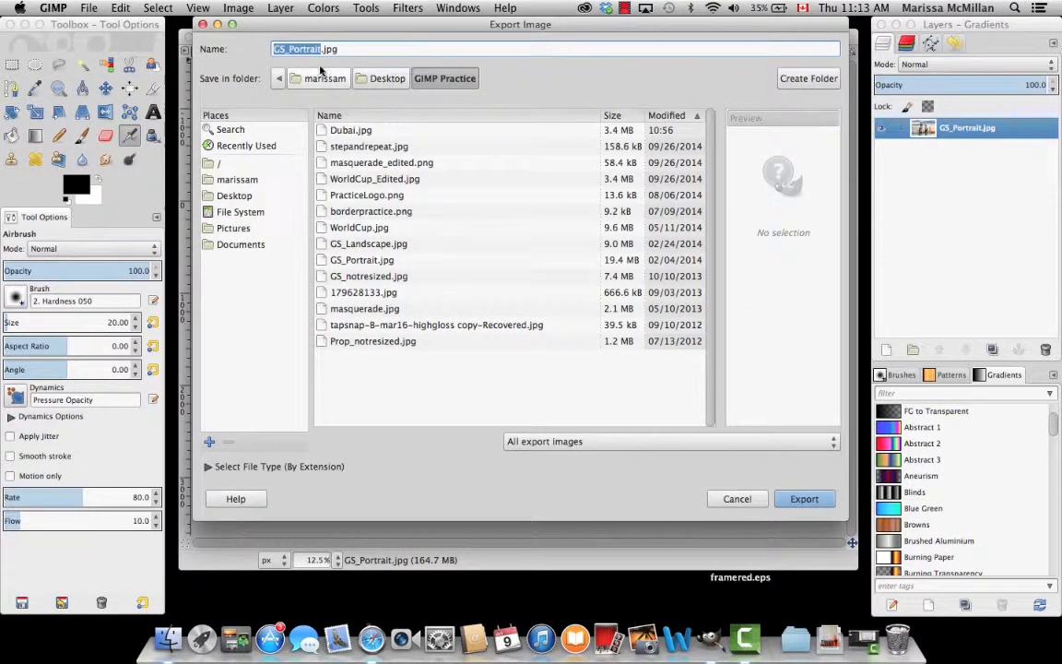
pyautogui.click(320, 51)
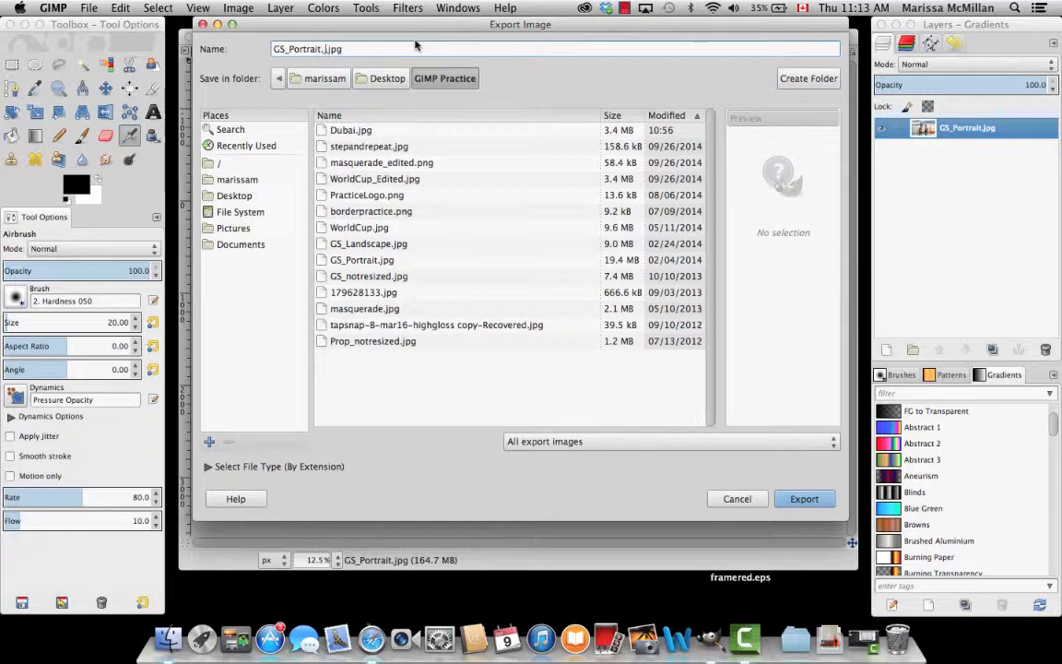
pyautogui.write('_edited')
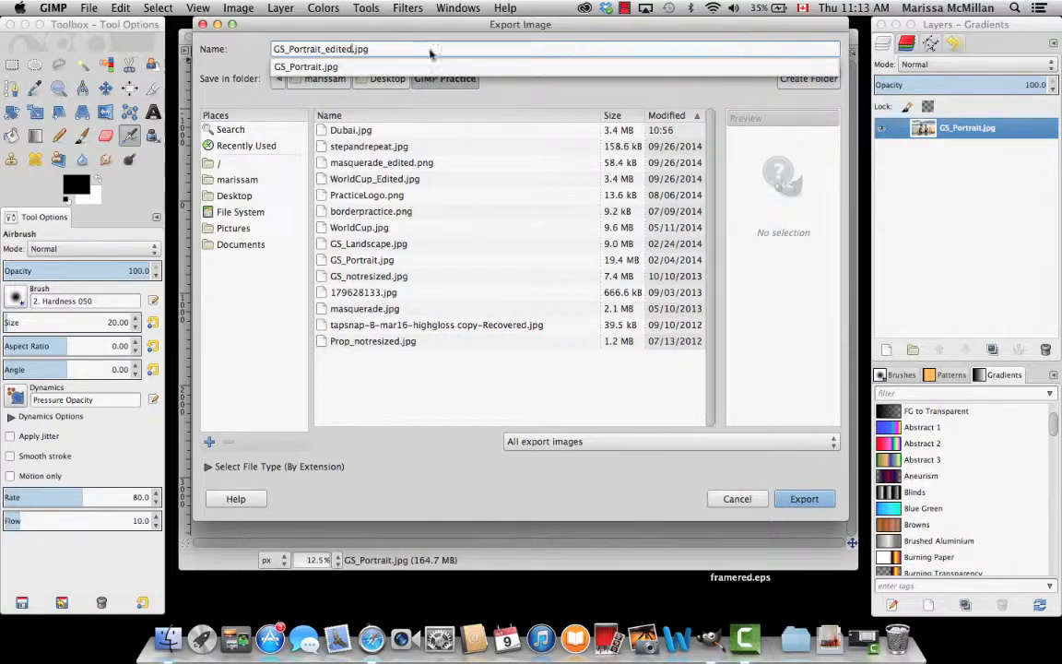
pyautogui.click(598, 447)
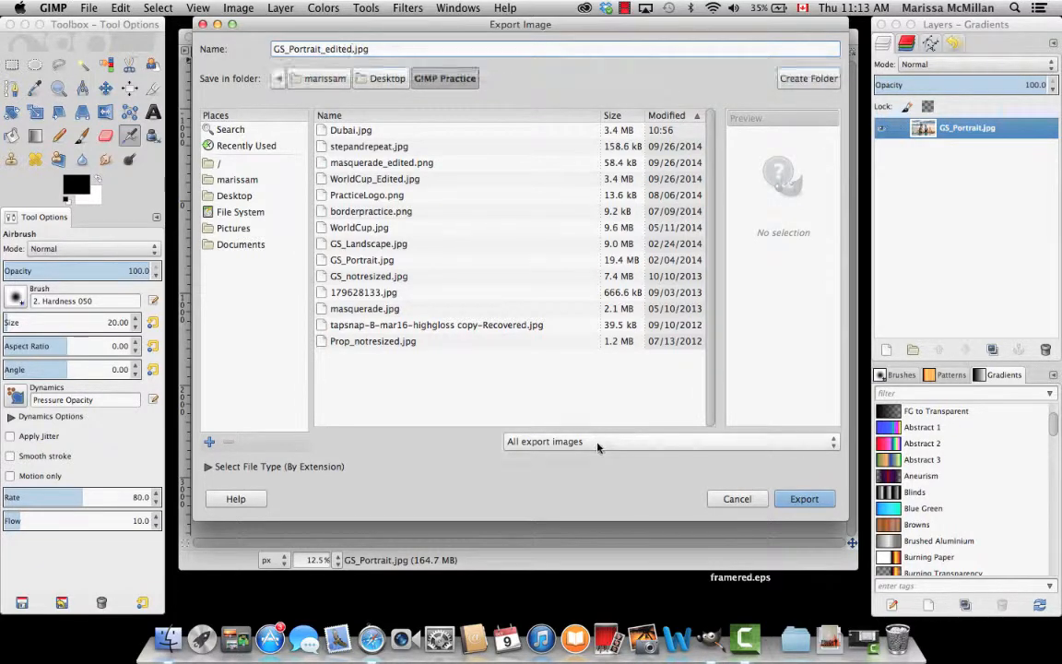
pyautogui.click(597, 447)
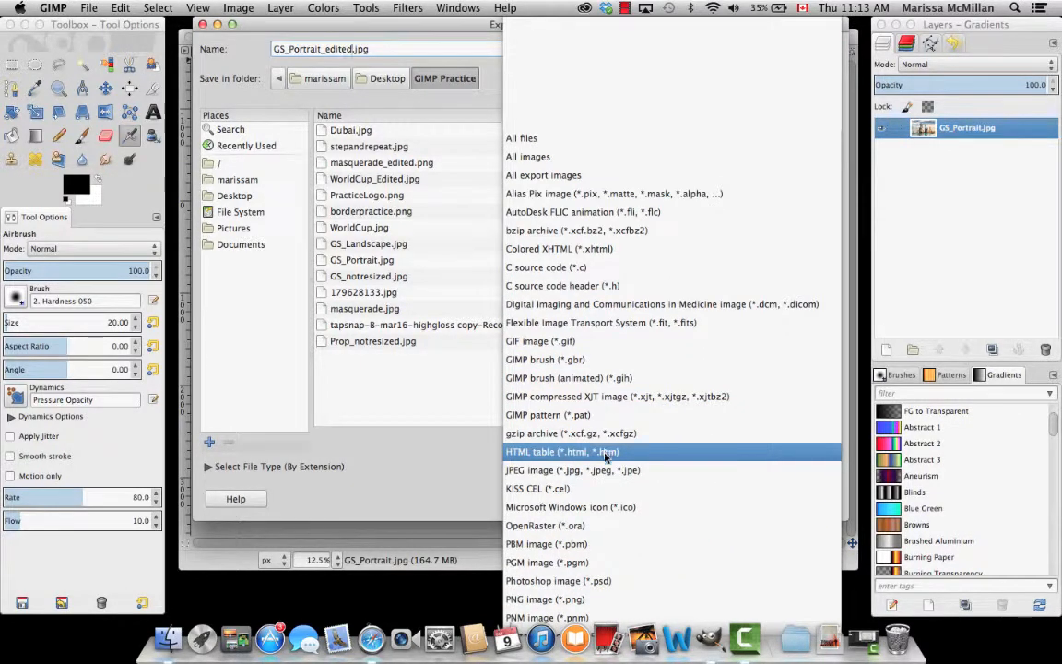
pyautogui.click(605, 471)
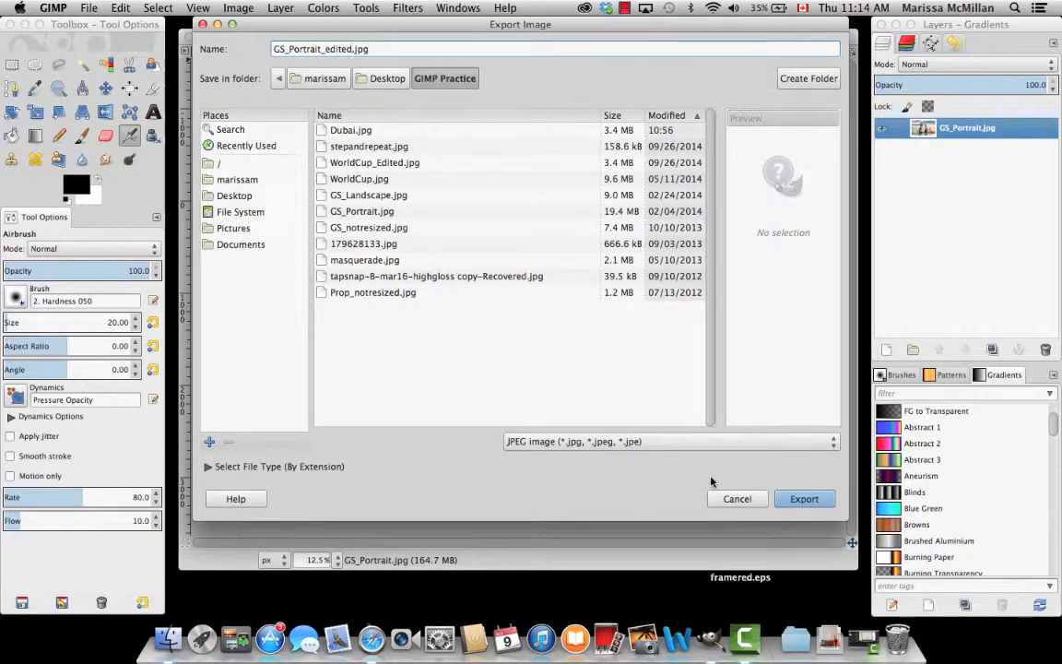
pyautogui.click(809, 507)
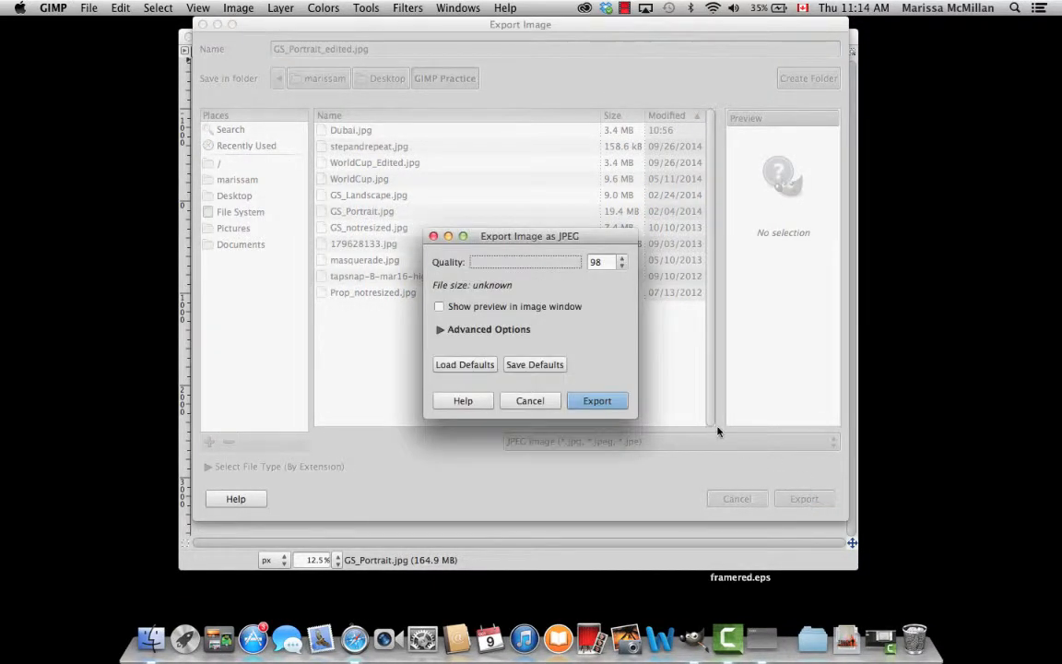
pyautogui.click(596, 400)
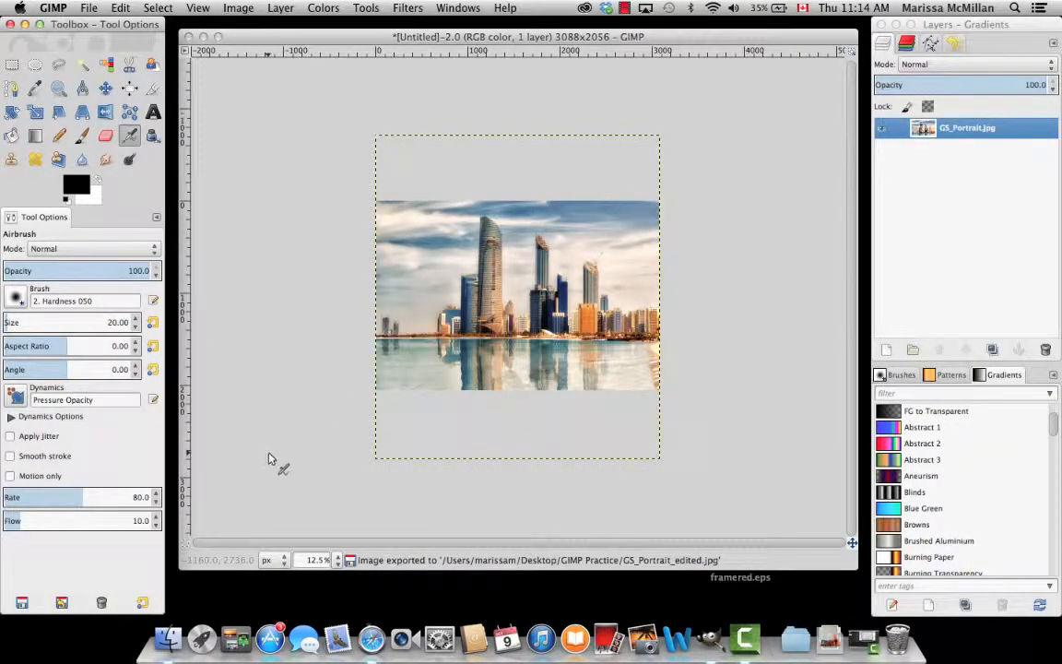
# - Switch to Finder, open the exported GS_Portrait_edited.jpg to check it, and return to GIMP
pyautogui.click(168, 644)
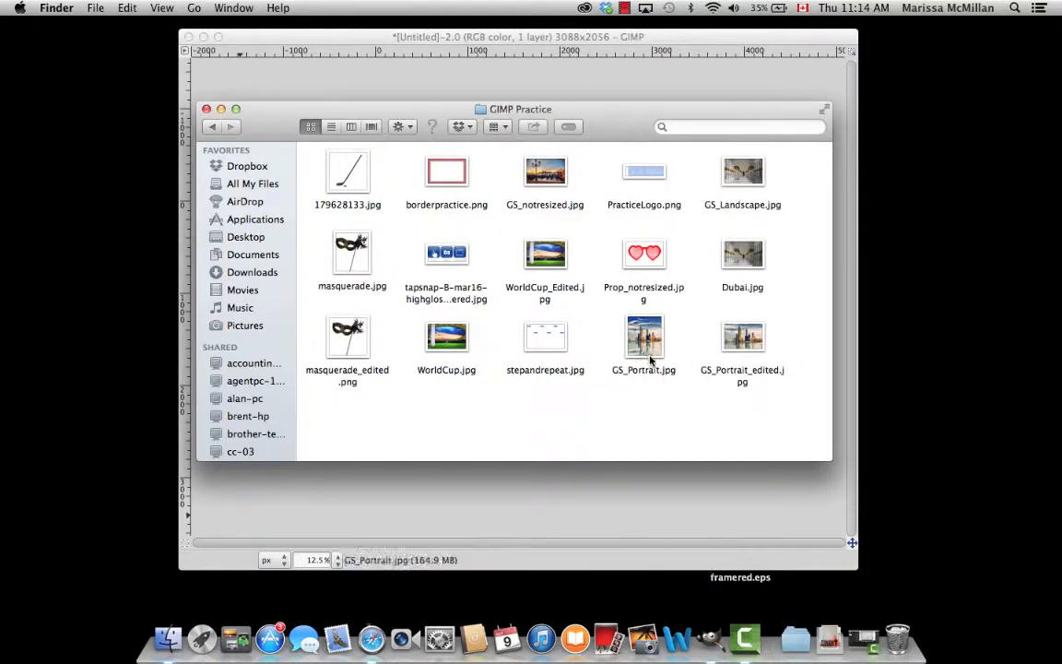
pyautogui.doubleClick(744, 339)
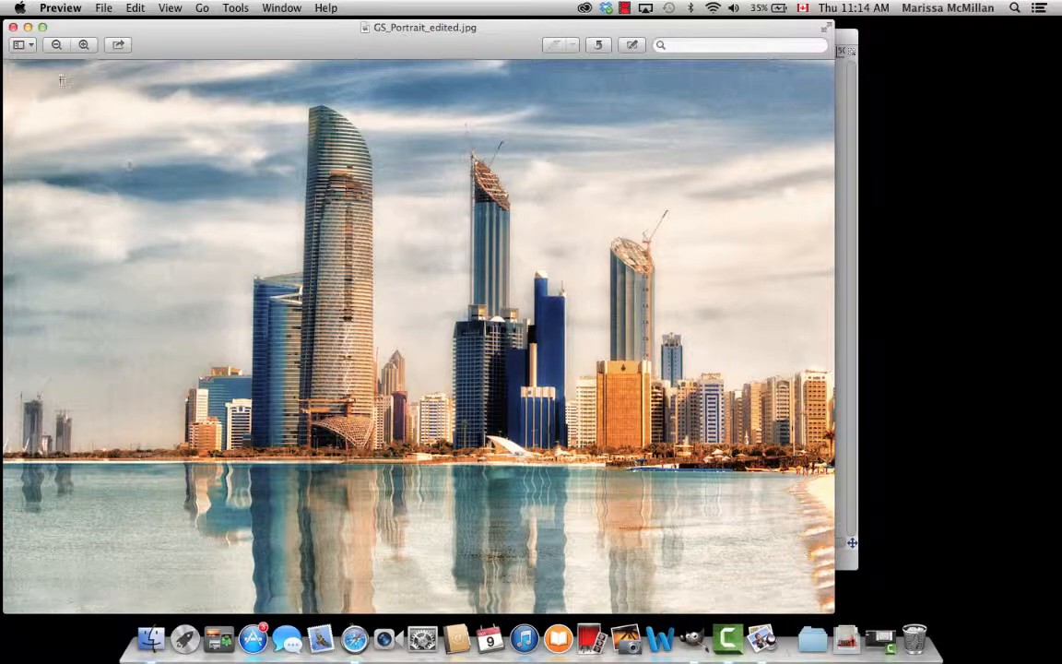
pyautogui.click(13, 27)
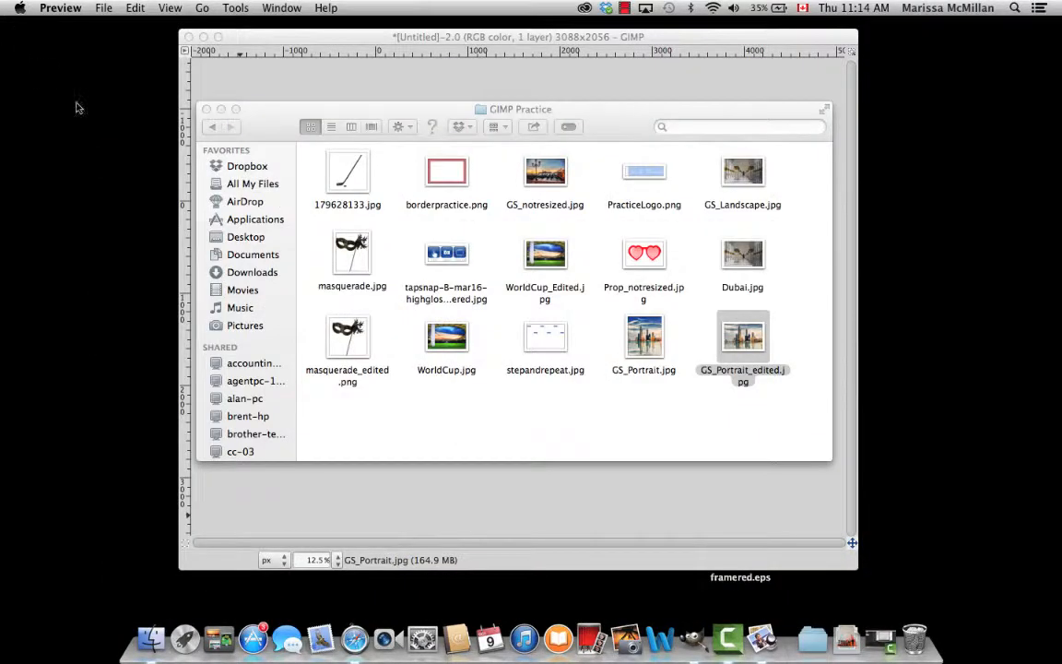
pyautogui.click(497, 493)
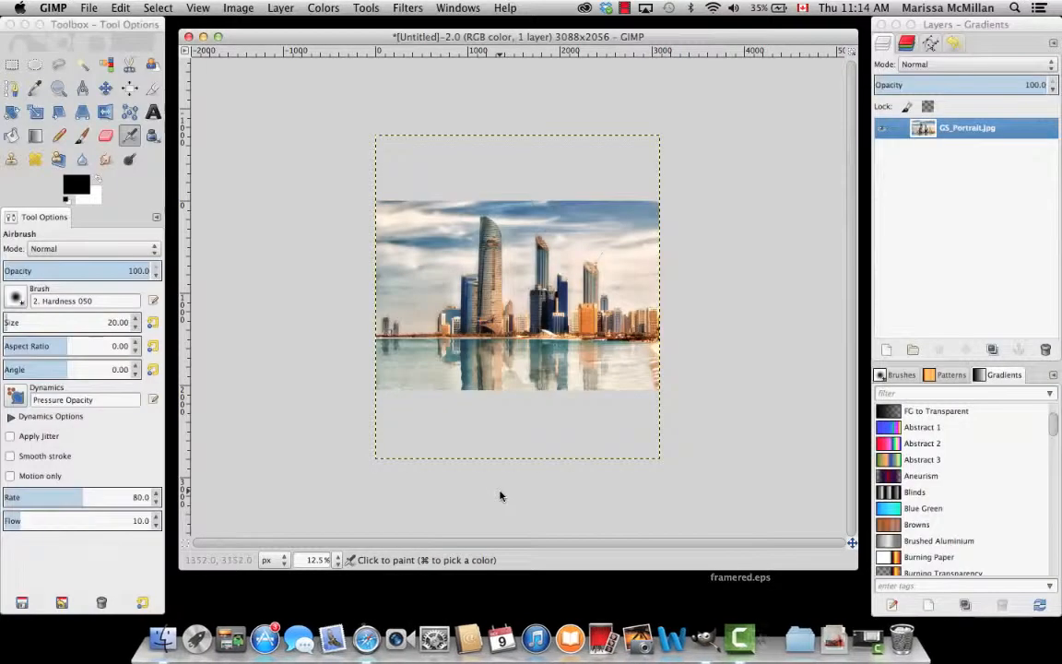